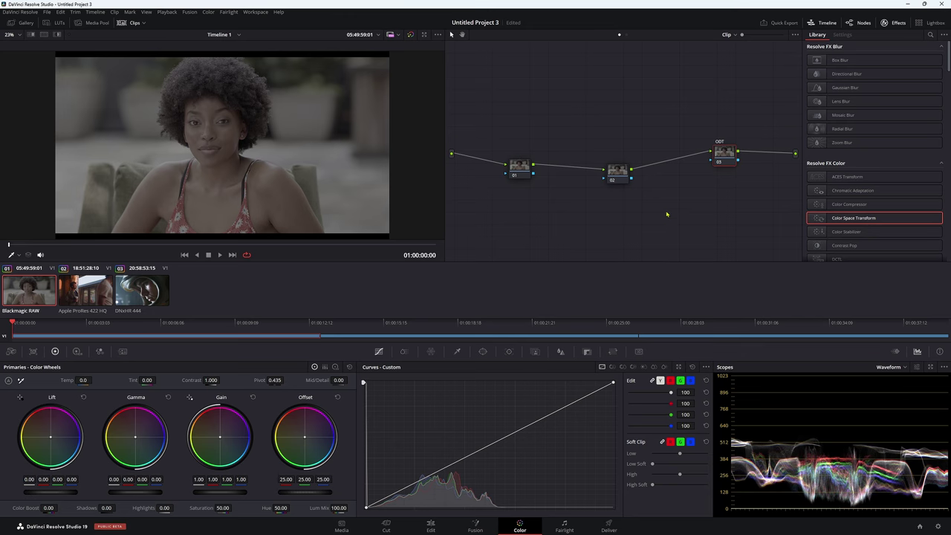
- Close the colour management settings unchanged and reposition nodes 01 and 03
{"action": "key", "text": "shift+9"}
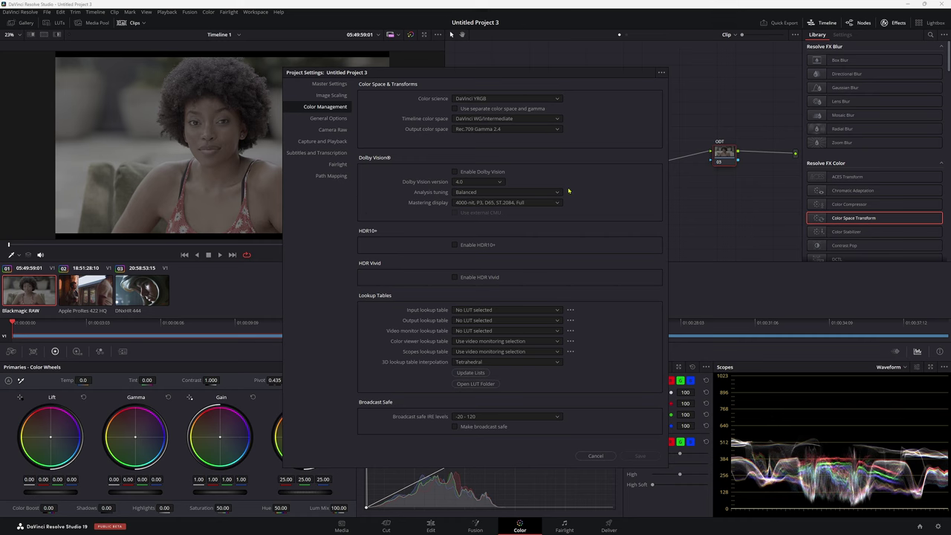
{"action": "left_click", "coordinate": [591, 455]}
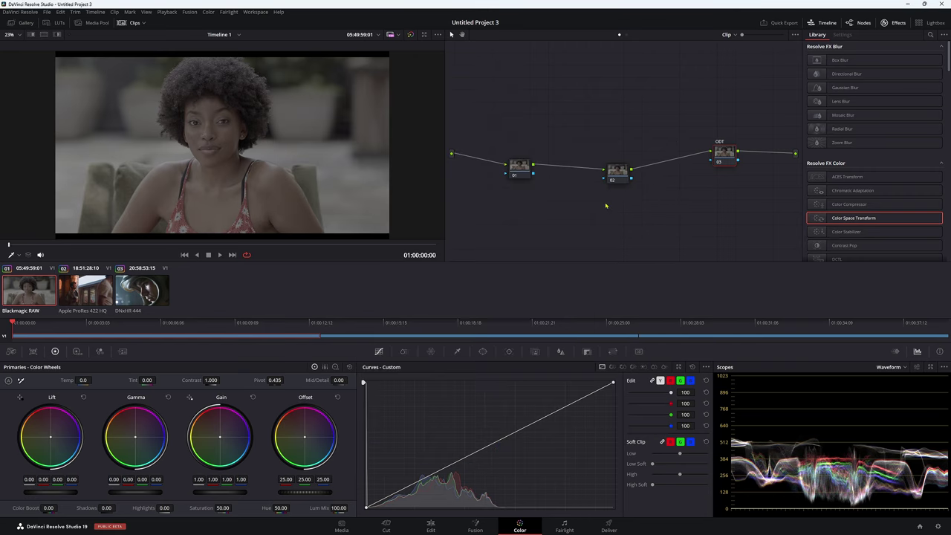
{"action": "mouse_move", "coordinate": [515, 178]}
{"action": "left_mouse_down"}
{"action": "mouse_move", "coordinate": [517, 191]}
{"action": "mouse_move", "coordinate": [509, 132]}
{"action": "mouse_move", "coordinate": [511, 177]}
{"action": "left_mouse_up"}
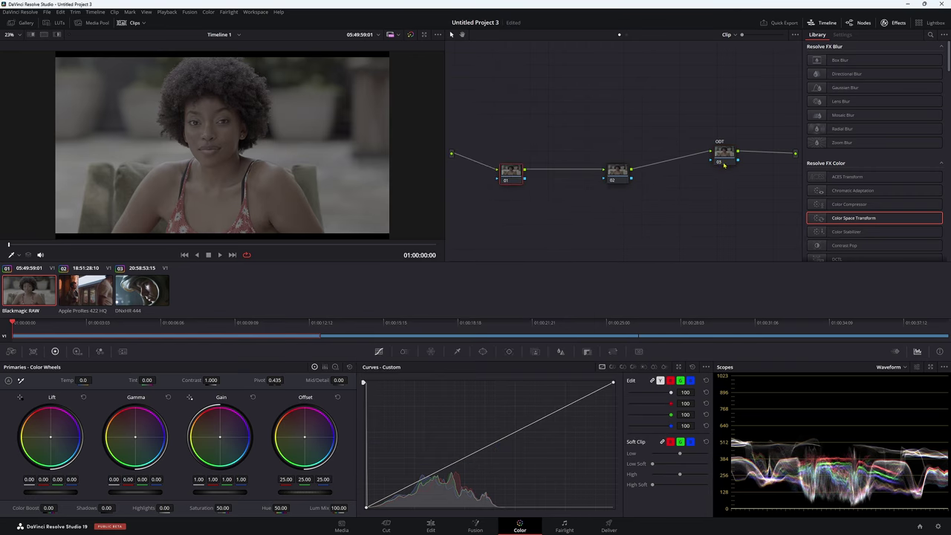
{"action": "mouse_move", "coordinate": [720, 165]}
{"action": "left_mouse_down"}
{"action": "mouse_move", "coordinate": [724, 199]}
{"action": "mouse_move", "coordinate": [707, 194]}
{"action": "mouse_move", "coordinate": [711, 152]}
{"action": "left_mouse_up"}
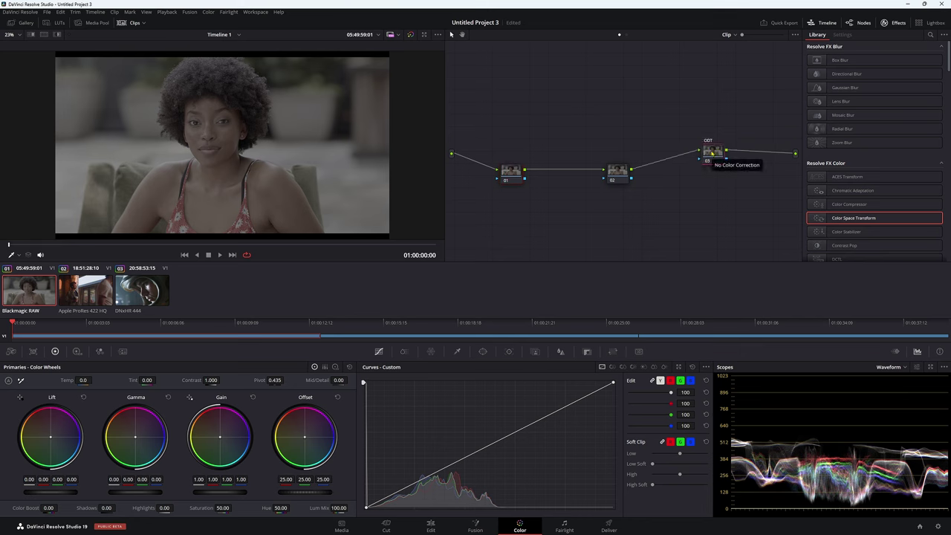
- Fine-tune nodes 01 and 03, then drop Color Space Transform onto ODT node 03
{"action": "mouse_move", "coordinate": [511, 172]}
{"action": "left_mouse_down"}
{"action": "mouse_move", "coordinate": [515, 159]}
{"action": "mouse_move", "coordinate": [518, 171]}
{"action": "left_mouse_up"}
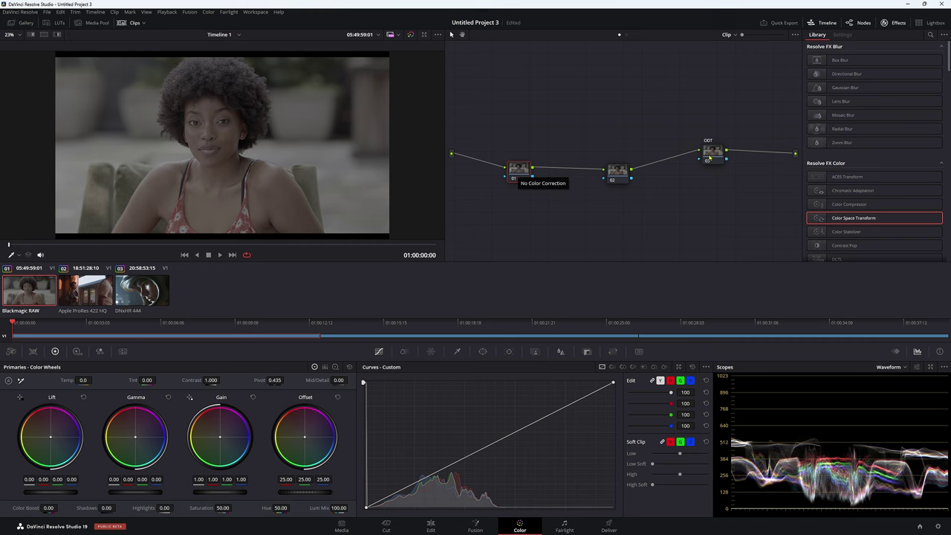
{"action": "left_click_drag", "start_coordinate": [709, 157], "coordinate": [705, 146]}
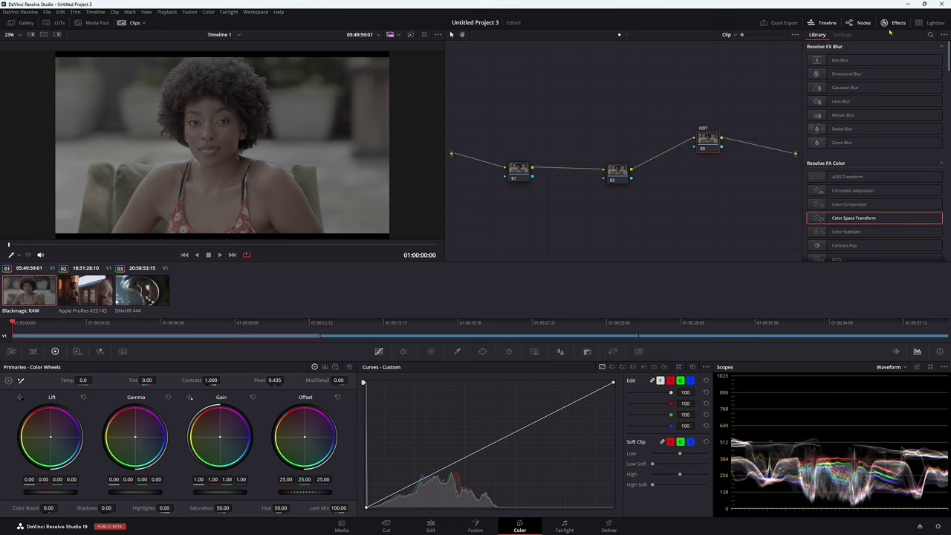
{"action": "left_click_drag", "start_coordinate": [843, 218], "coordinate": [710, 145]}
- Set the CST input to DaVinci Wide Gamut with DaVinci Intermediate gamma
{"action": "left_click", "coordinate": [872, 69]}
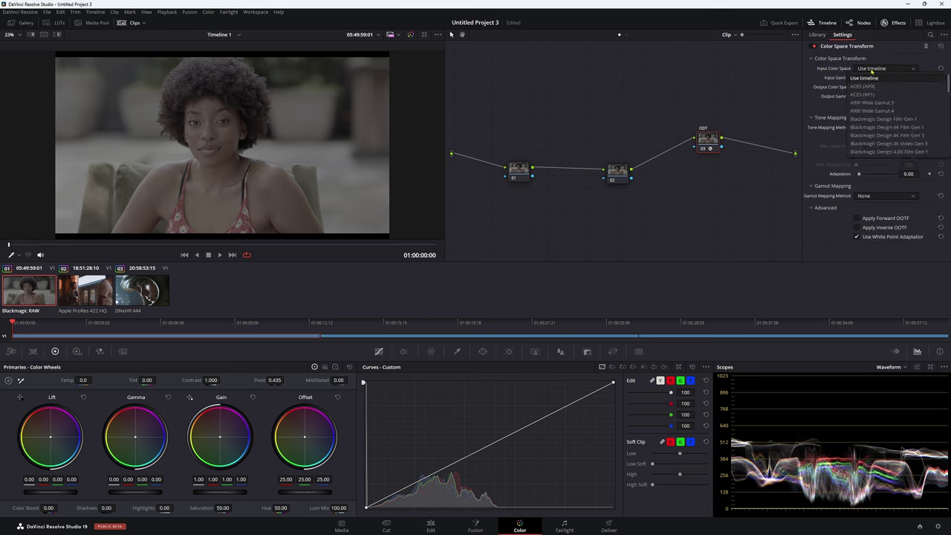
{"action": "scroll", "coordinate": [872, 74], "scroll_direction": "down", "scroll_amount": 3}
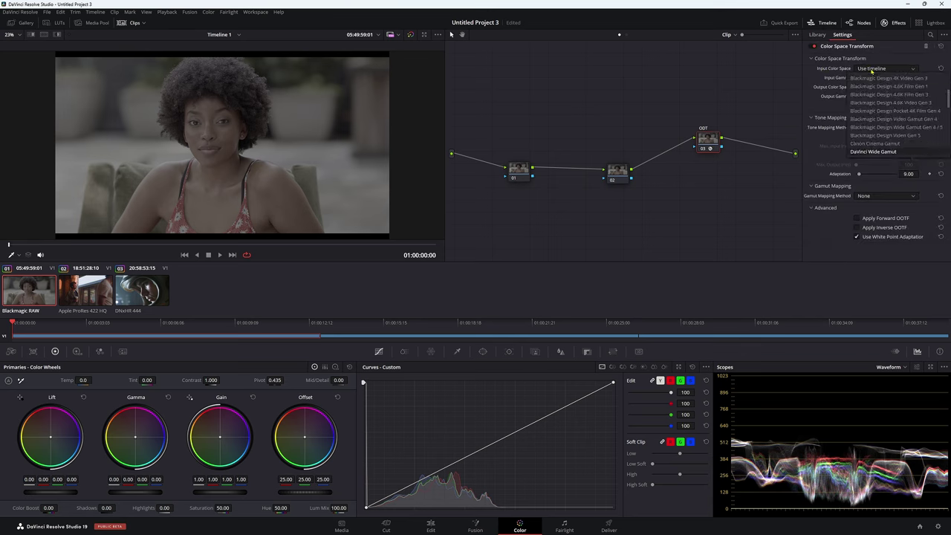
{"action": "left_click", "coordinate": [870, 154]}
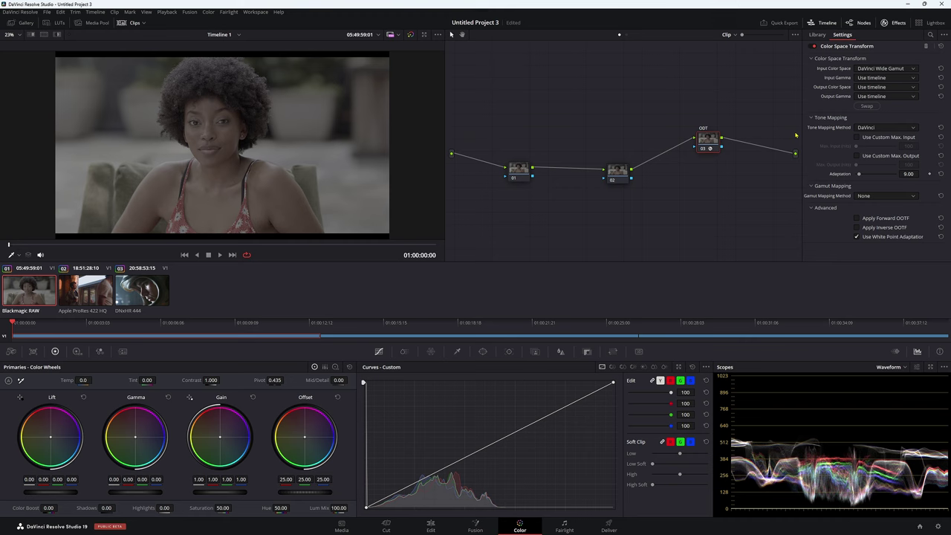
{"action": "left_click", "coordinate": [877, 78]}
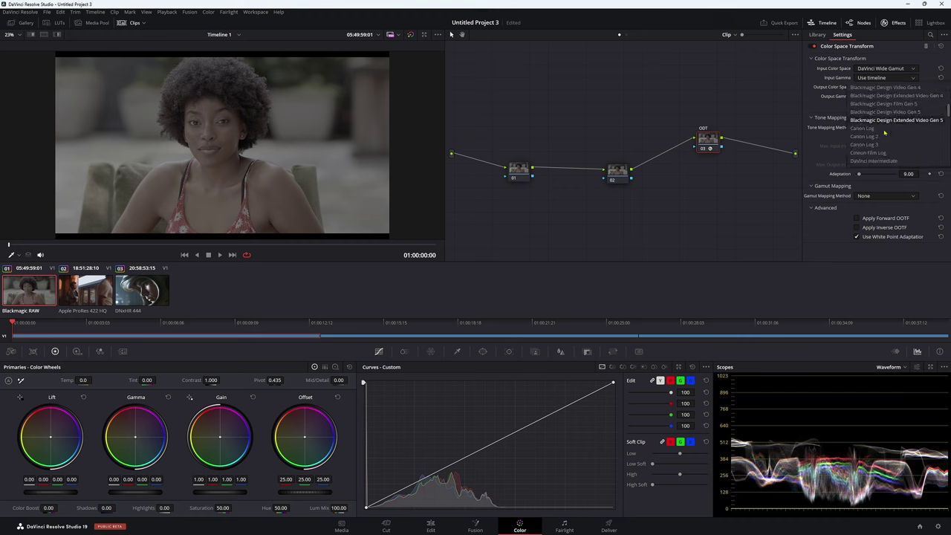
{"action": "left_click", "coordinate": [878, 155]}
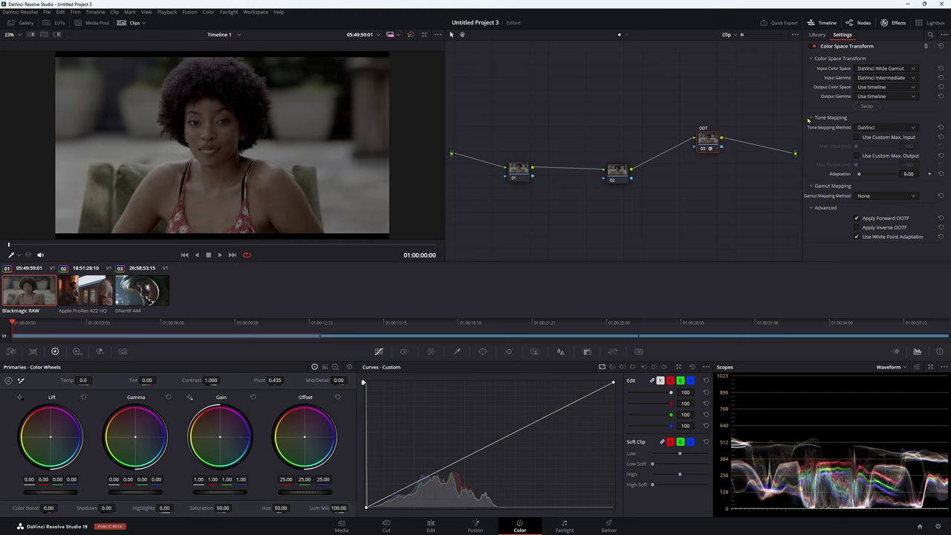
- Set the CST output to Rec.709 with Gamma 2.4
{"action": "left_click", "coordinate": [869, 87]}
{"action": "scroll", "coordinate": [868, 159], "scroll_direction": "down", "scroll_amount": 5}
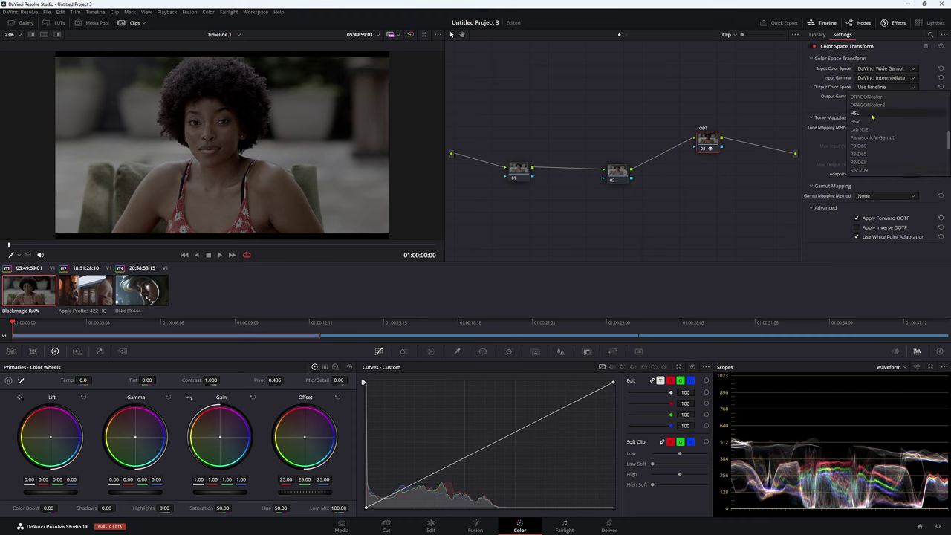
{"action": "left_click", "coordinate": [868, 170]}
{"action": "left_click", "coordinate": [872, 96]}
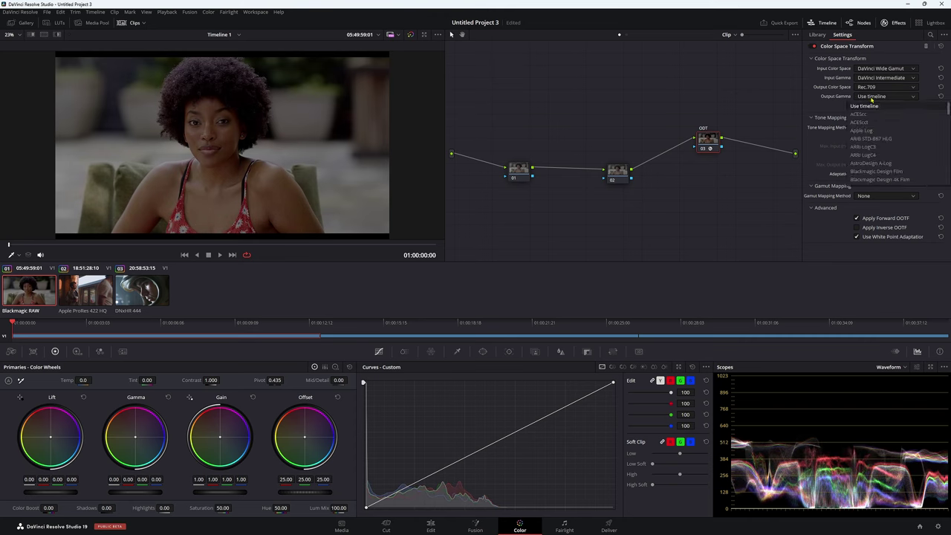
{"action": "scroll", "coordinate": [877, 141], "scroll_direction": "down", "scroll_amount": 5}
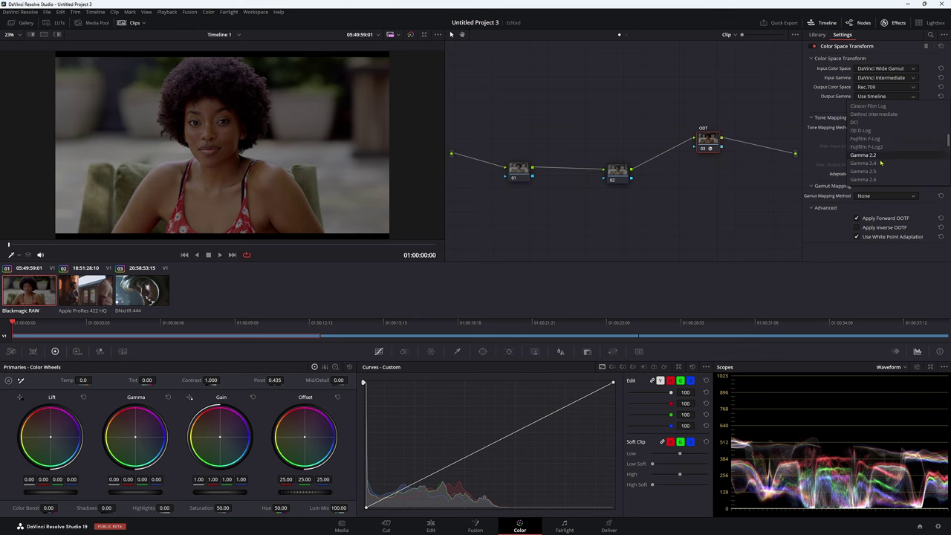
{"action": "left_click", "coordinate": [880, 163]}
- Use Luminance Mapping with a custom 100-nit maximum output and Saturation Compression gamut mapping
{"action": "left_click", "coordinate": [865, 127]}
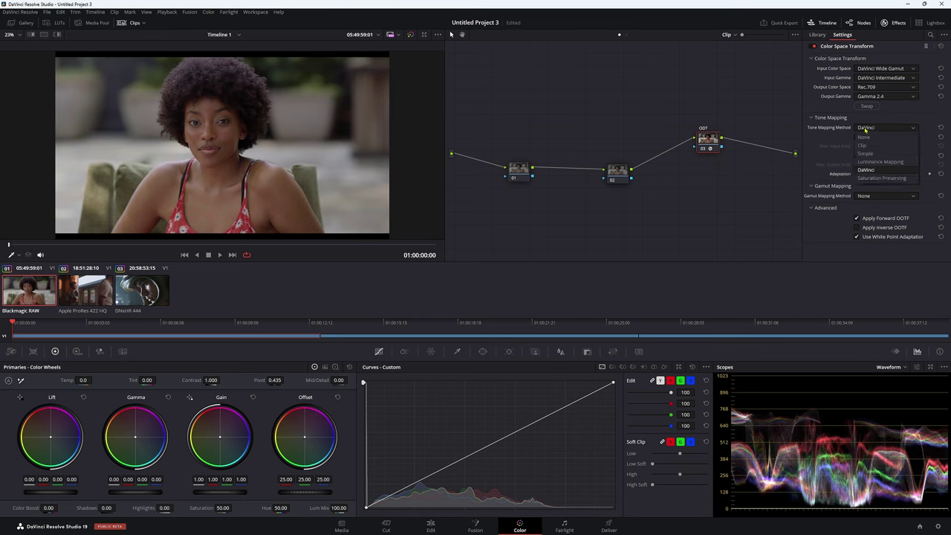
{"action": "left_click", "coordinate": [880, 161]}
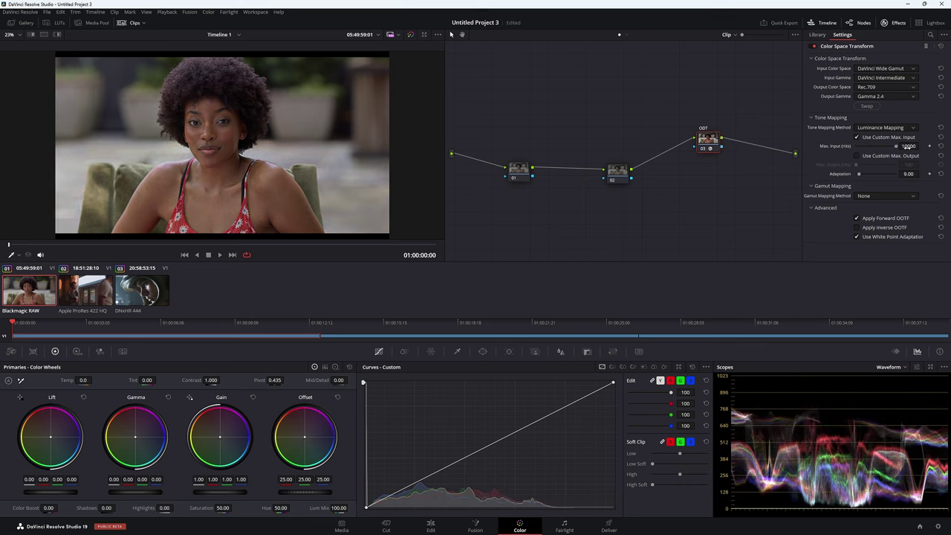
{"action": "left_click", "coordinate": [873, 157]}
{"action": "left_click", "coordinate": [864, 196]}
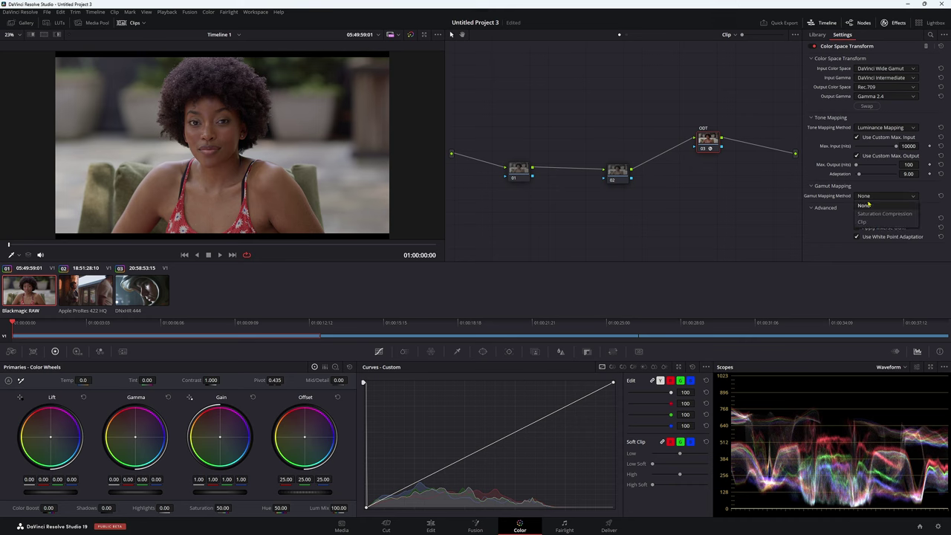
{"action": "left_click", "coordinate": [876, 210]}
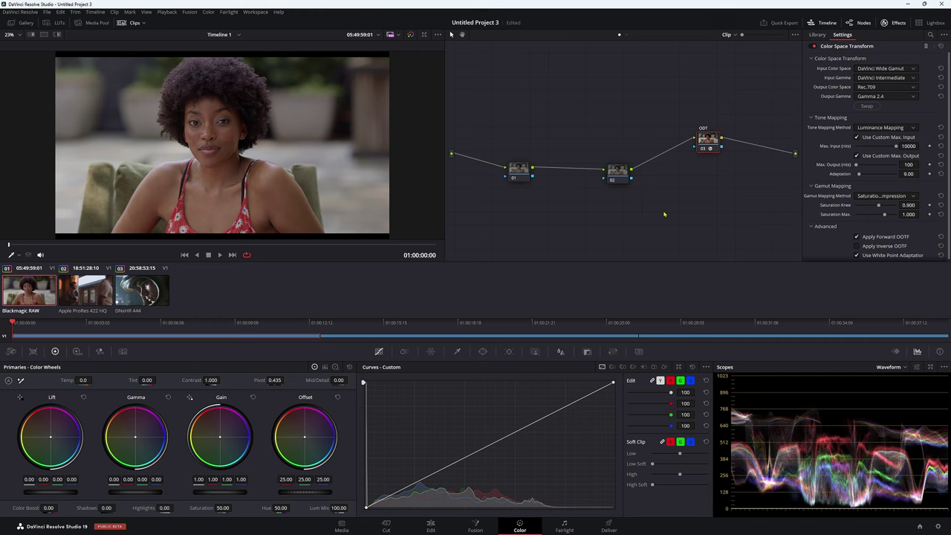
{"action": "left_click_drag", "start_coordinate": [710, 147], "coordinate": [701, 169]}
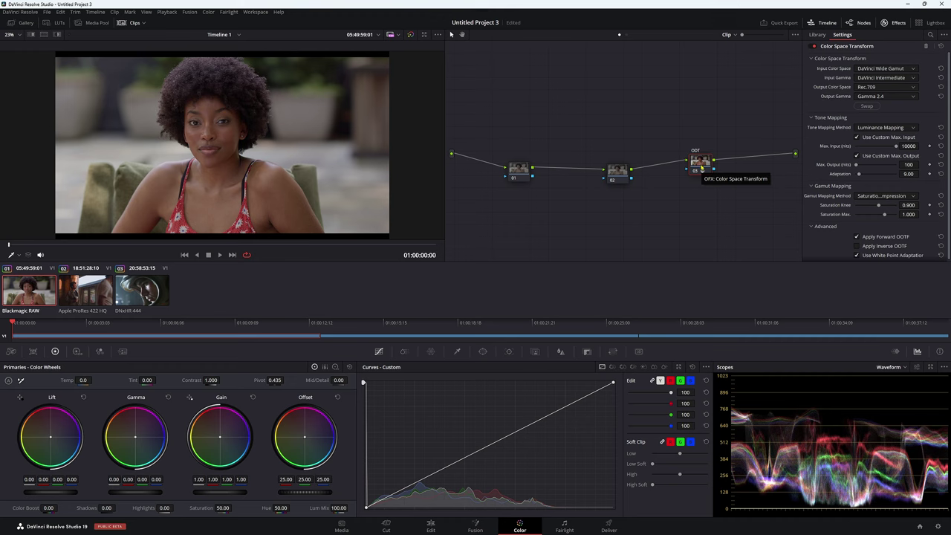
- Reposition node 01, then open Project Settings on Camera Raw and list the RAW profiles
{"action": "left_click", "coordinate": [524, 174]}
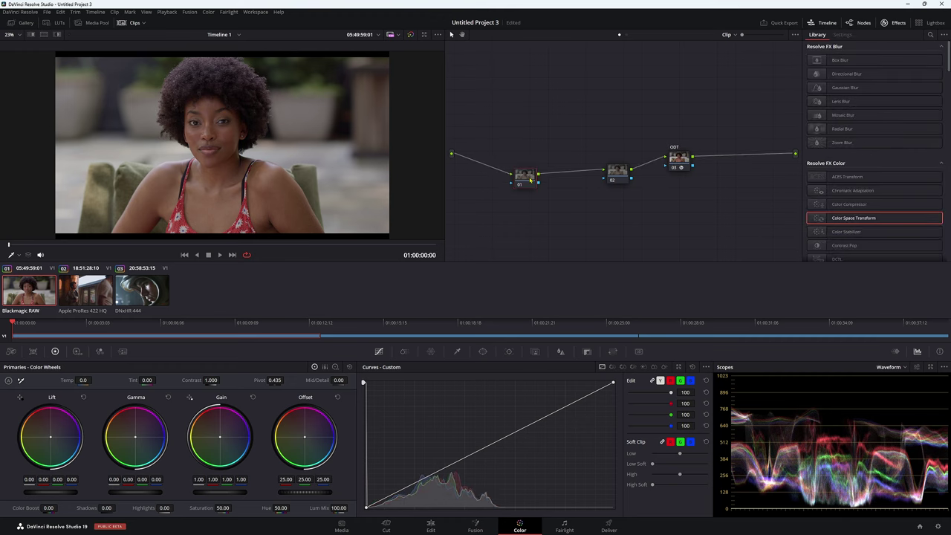
{"action": "left_click_drag", "start_coordinate": [530, 180], "coordinate": [533, 170]}
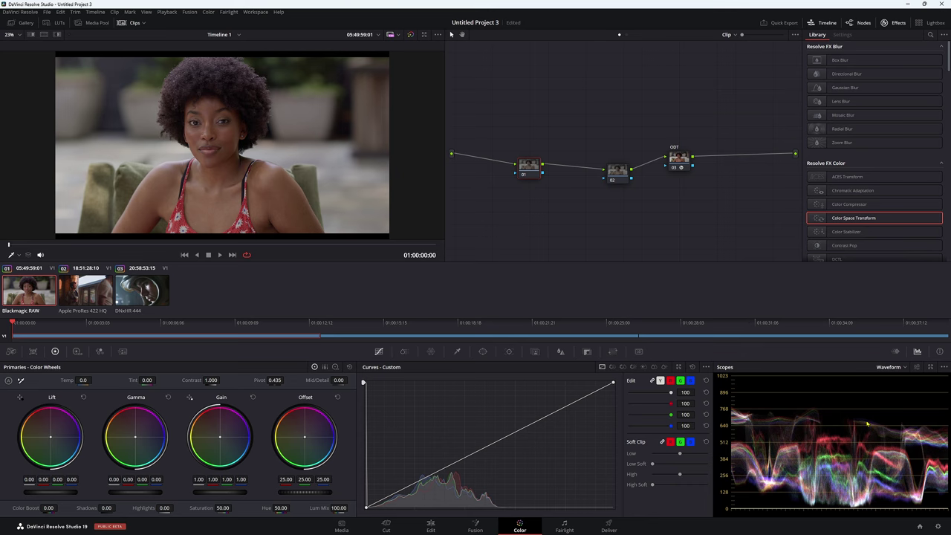
{"action": "left_click", "coordinate": [937, 526]}
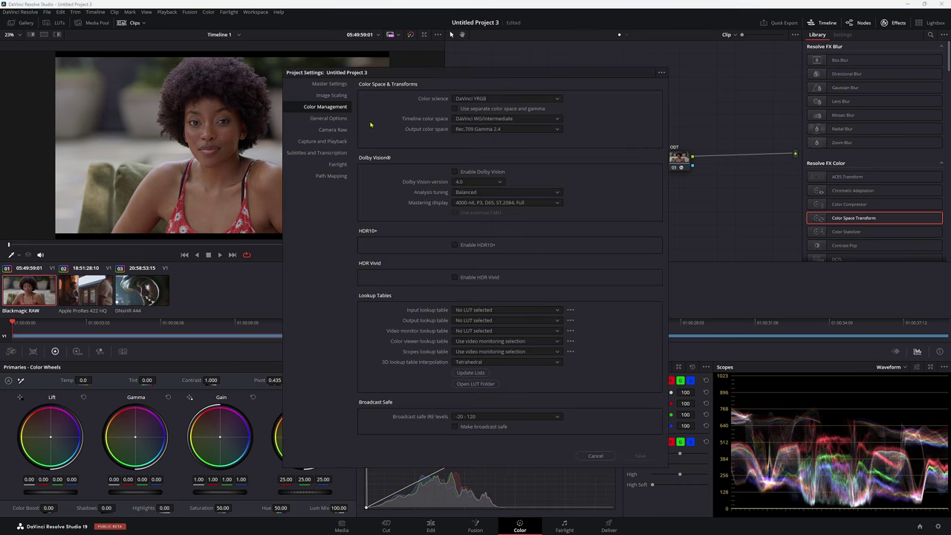
{"action": "left_click", "coordinate": [338, 131]}
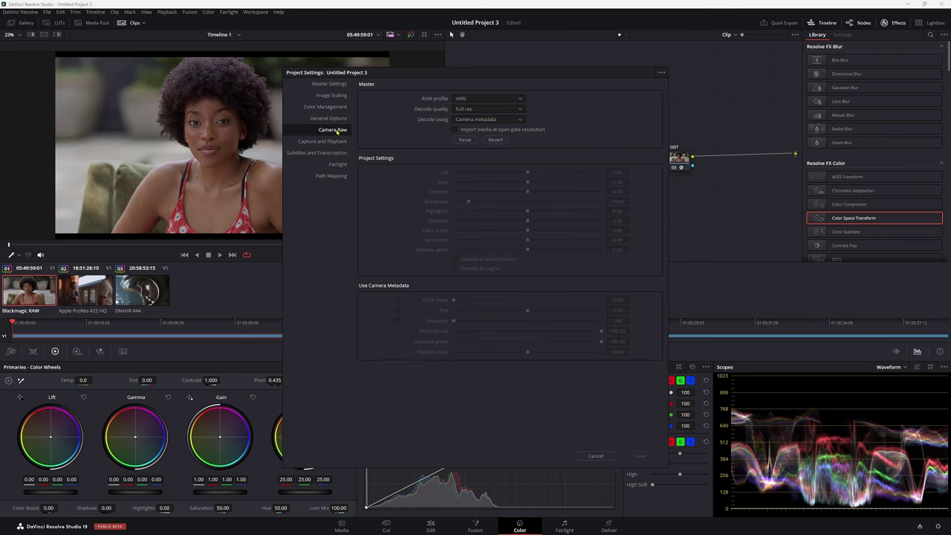
{"action": "left_click", "coordinate": [493, 98]}
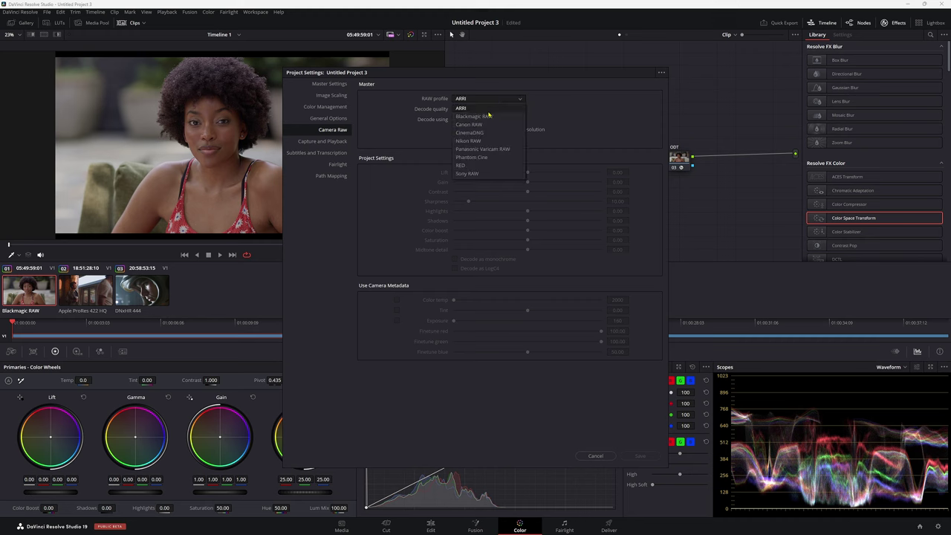
- Switch the RAW profile between Blackmagic RAW and ARRI and try DCI-P3 D65 colour space
{"action": "left_click", "coordinate": [489, 118]}
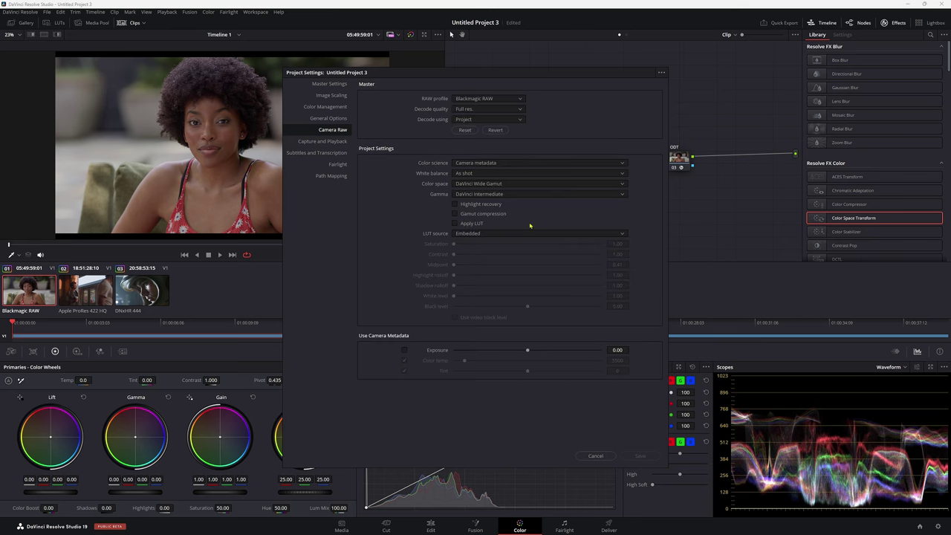
{"action": "left_click", "coordinate": [500, 99]}
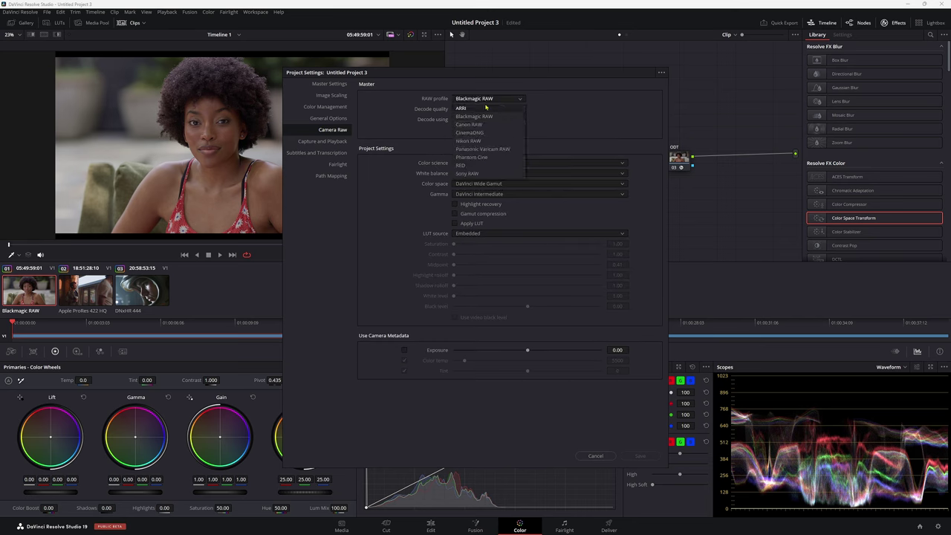
{"action": "left_click", "coordinate": [532, 143]}
{"action": "left_click", "coordinate": [490, 98]}
{"action": "left_click", "coordinate": [497, 113]}
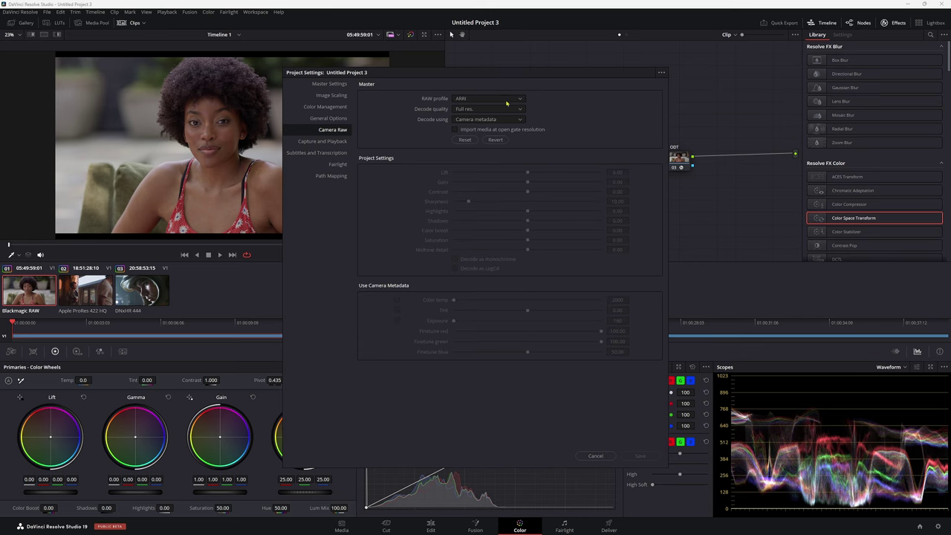
{"action": "left_click", "coordinate": [506, 99]}
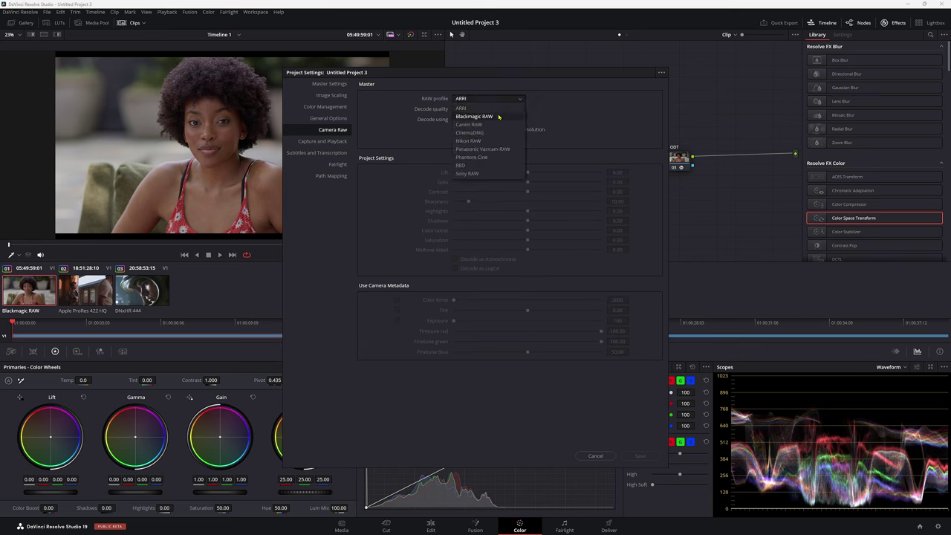
{"action": "left_click", "coordinate": [475, 116]}
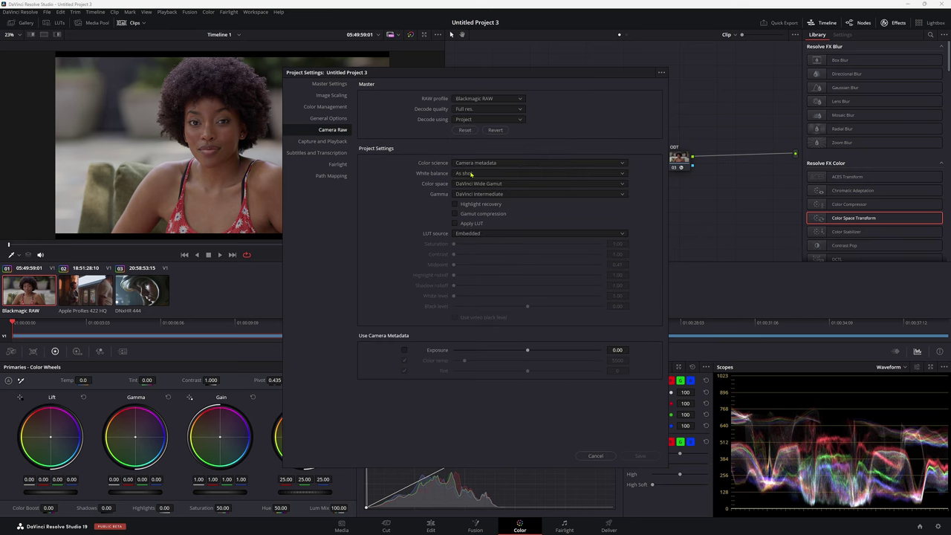
{"action": "left_click", "coordinate": [477, 184]}
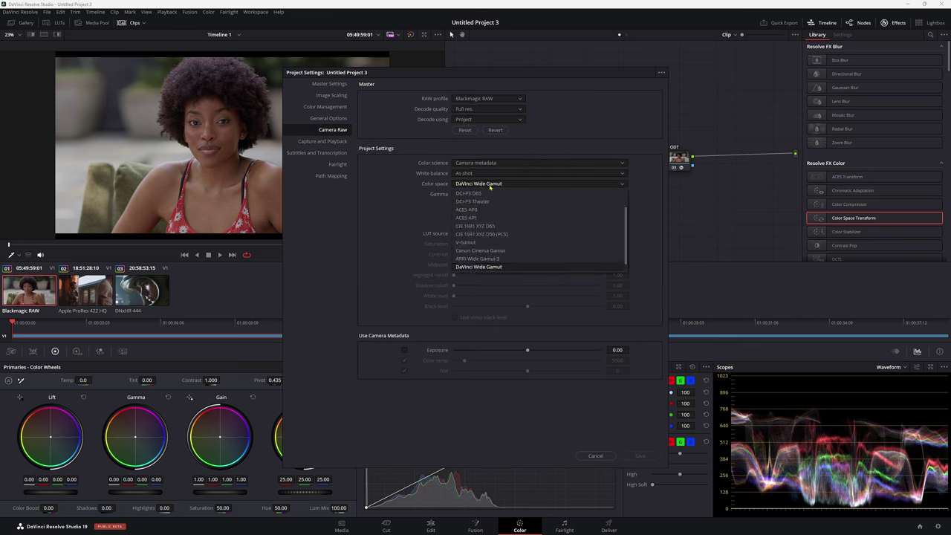
{"action": "left_click", "coordinate": [493, 195]}
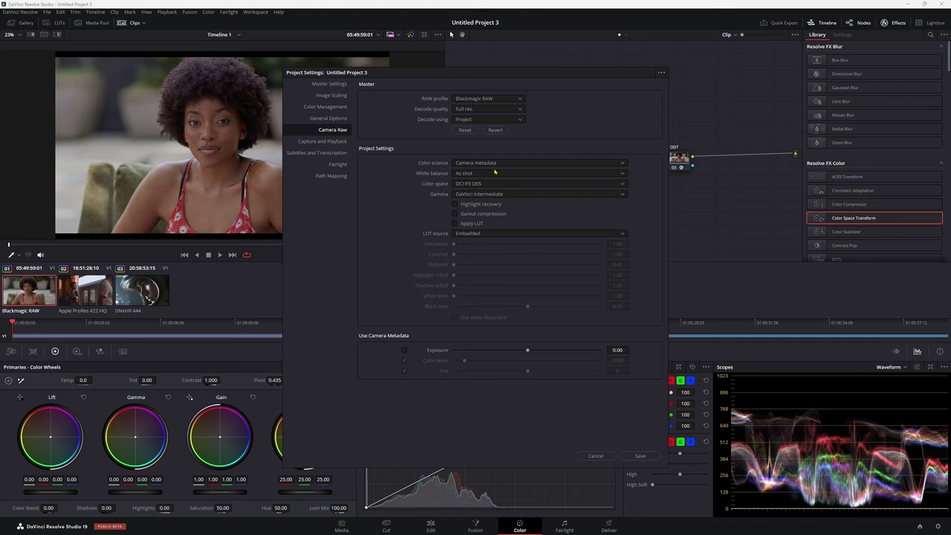
- Toggle the RAW profile to ARRI and back to Blackmagic RAW
{"action": "left_click", "coordinate": [479, 98]}
{"action": "left_click", "coordinate": [480, 112]}
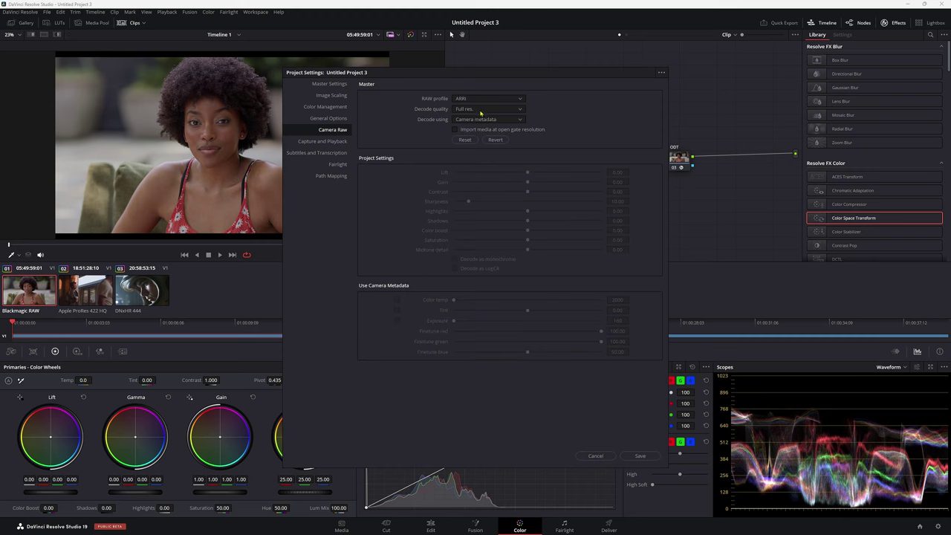
{"action": "left_click", "coordinate": [477, 99]}
{"action": "left_click", "coordinate": [477, 99]}
{"action": "left_click", "coordinate": [478, 99]}
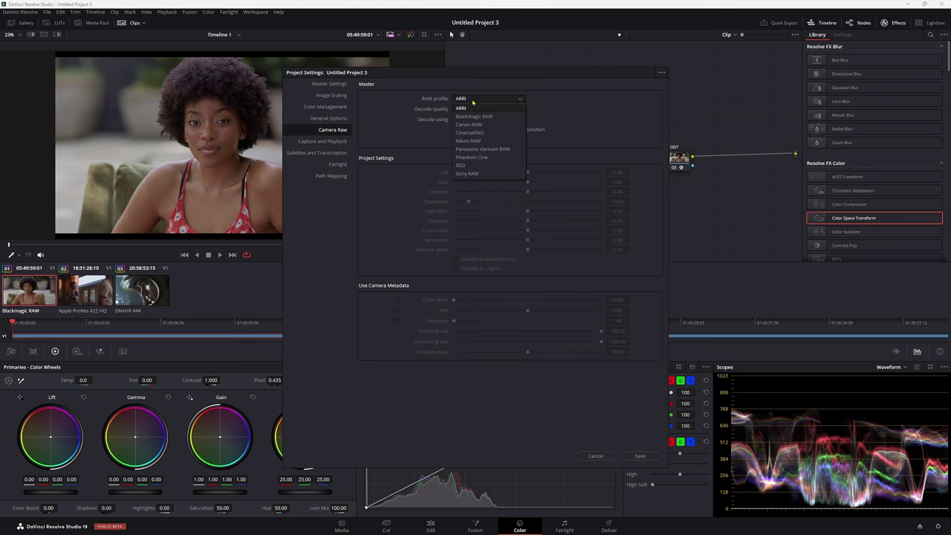
{"action": "left_click", "coordinate": [490, 117]}
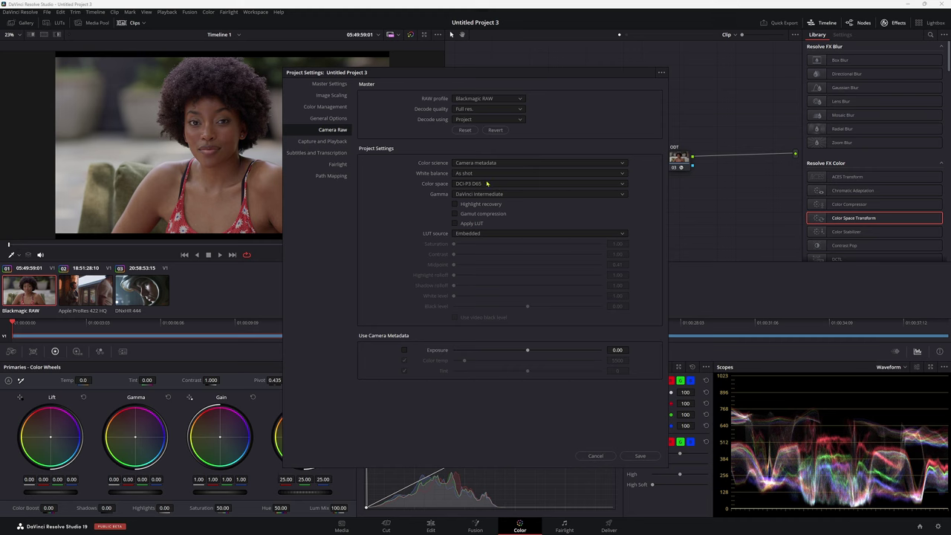
- Try DaVinci Wide Gamut, then settle on Blackmagic Design colour space with Blackmagic Design Film gamma
{"action": "left_click", "coordinate": [487, 184]}
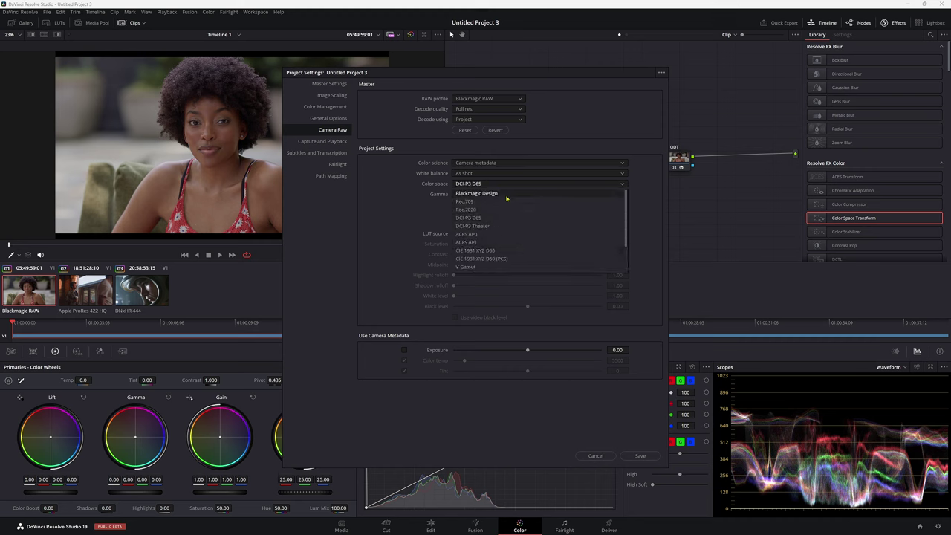
{"action": "left_click", "coordinate": [505, 258]}
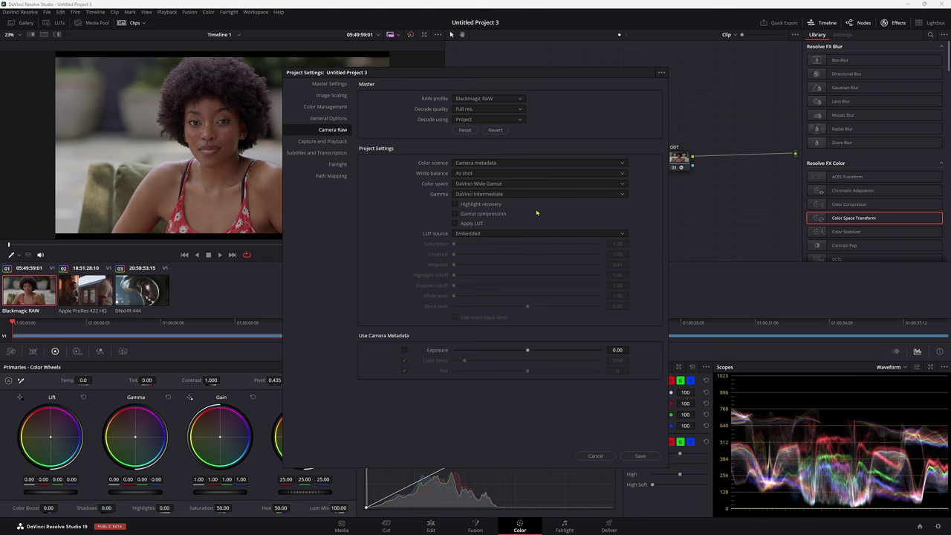
{"action": "left_click", "coordinate": [493, 187]}
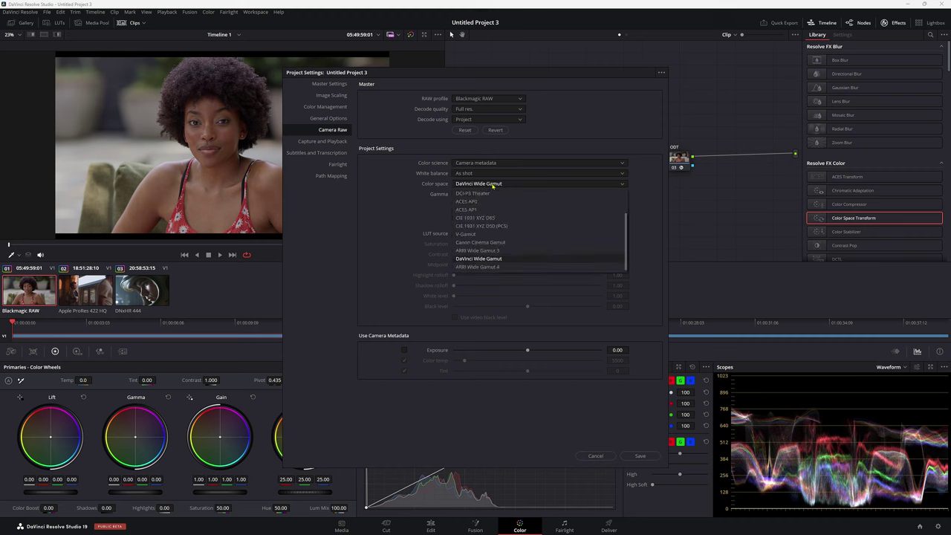
{"action": "left_click", "coordinate": [503, 195]}
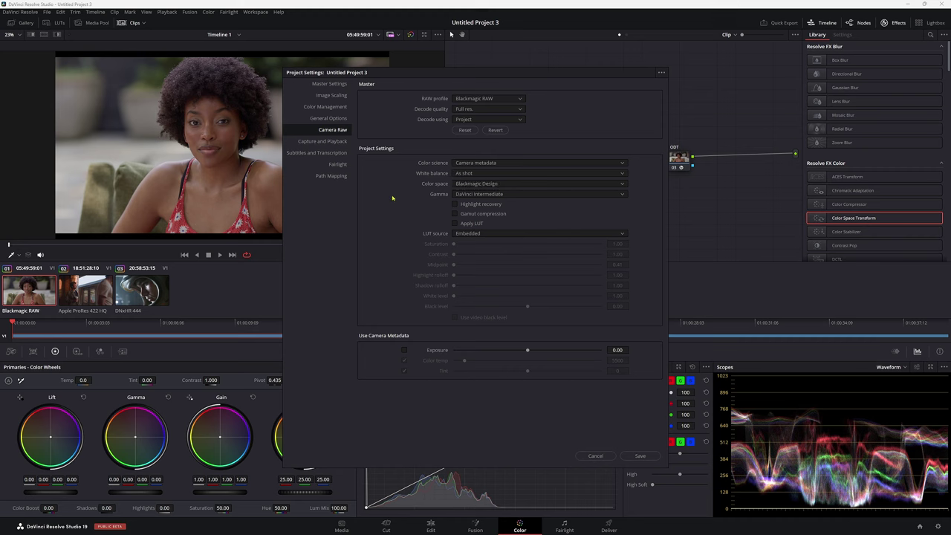
{"action": "left_click", "coordinate": [533, 196]}
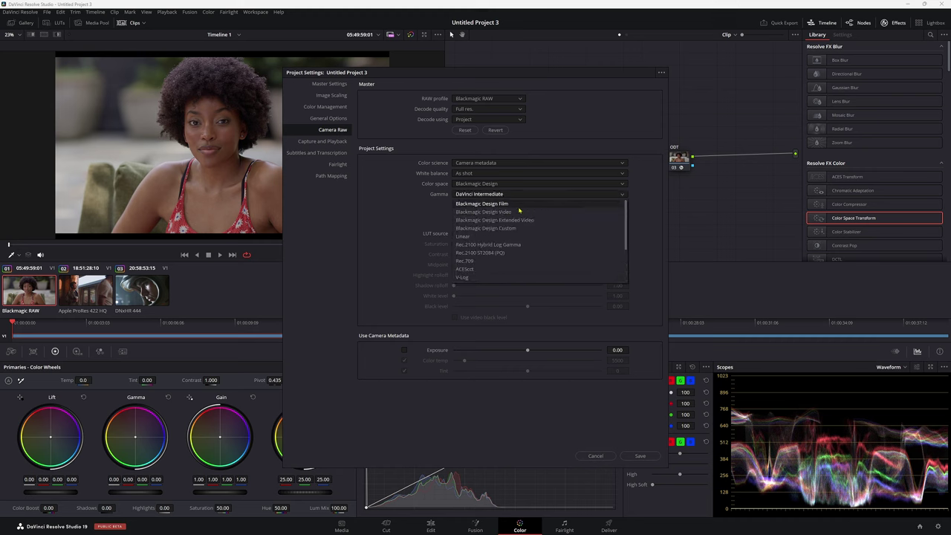
{"action": "left_click", "coordinate": [517, 210]}
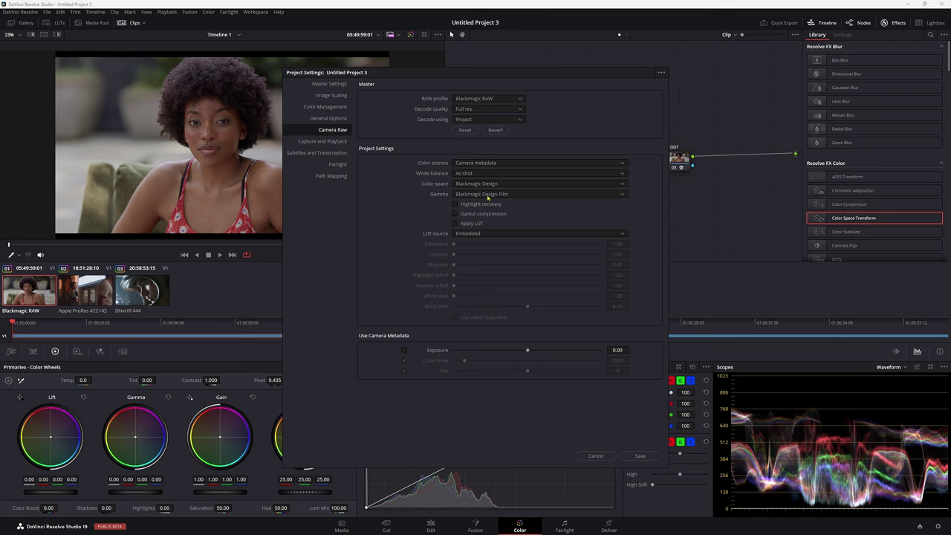
- Save the raw decode settings, lower the ODT node, and reopen Project Settings
{"action": "left_click", "coordinate": [640, 456]}
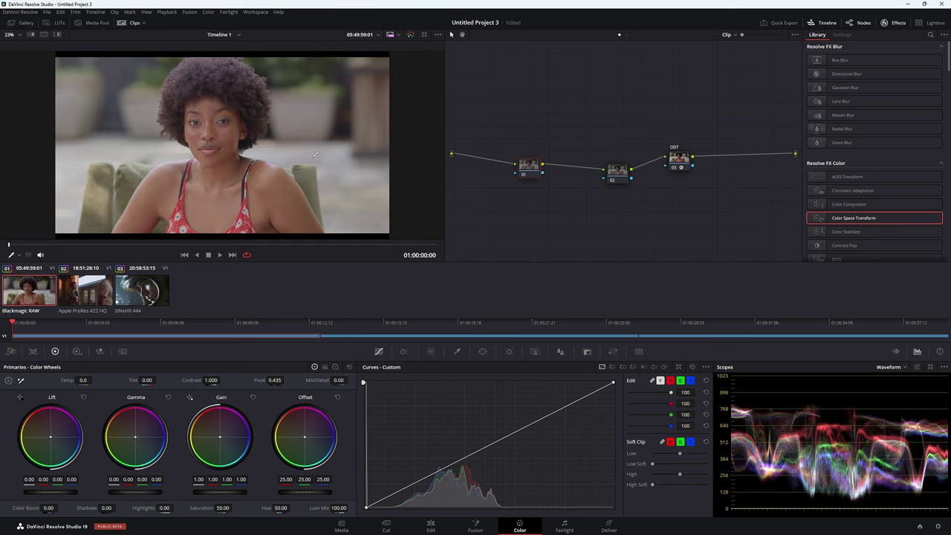
{"action": "mouse_move", "coordinate": [678, 169]}
{"action": "left_mouse_down"}
{"action": "mouse_move", "coordinate": [674, 197]}
{"action": "mouse_move", "coordinate": [677, 185]}
{"action": "left_mouse_up"}
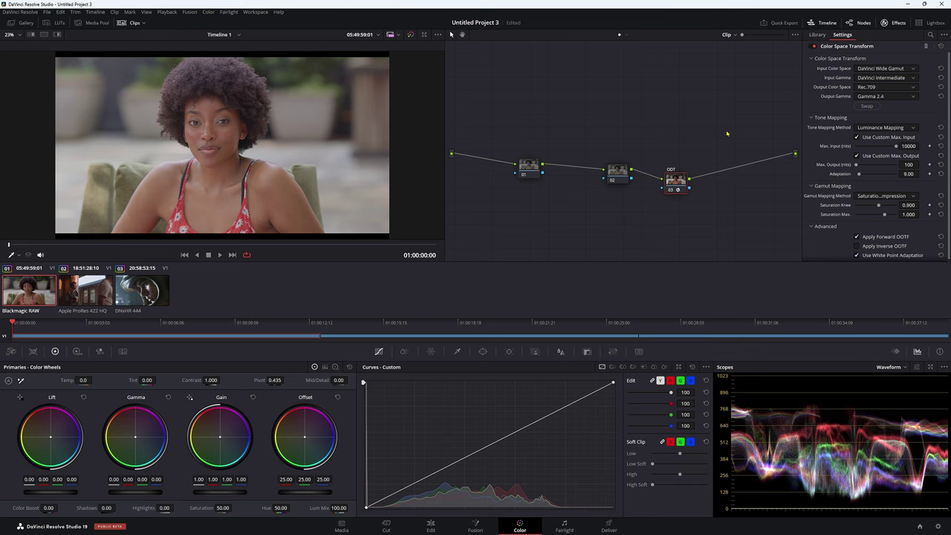
{"action": "left_click", "coordinate": [937, 526]}
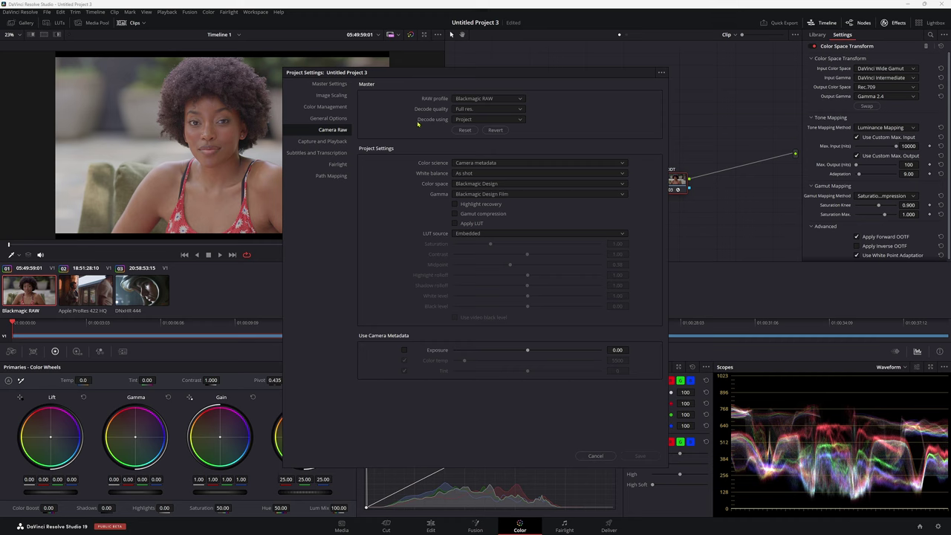
- Keep project-settings decoding with DaVinci Wide Gamut colour space and DaVinci Intermediate gamma
{"action": "left_click", "coordinate": [485, 121]}
{"action": "left_click", "coordinate": [465, 146]}
{"action": "left_click", "coordinate": [488, 186]}
{"action": "scroll", "coordinate": [493, 242], "scroll_direction": "down", "scroll_amount": 2}
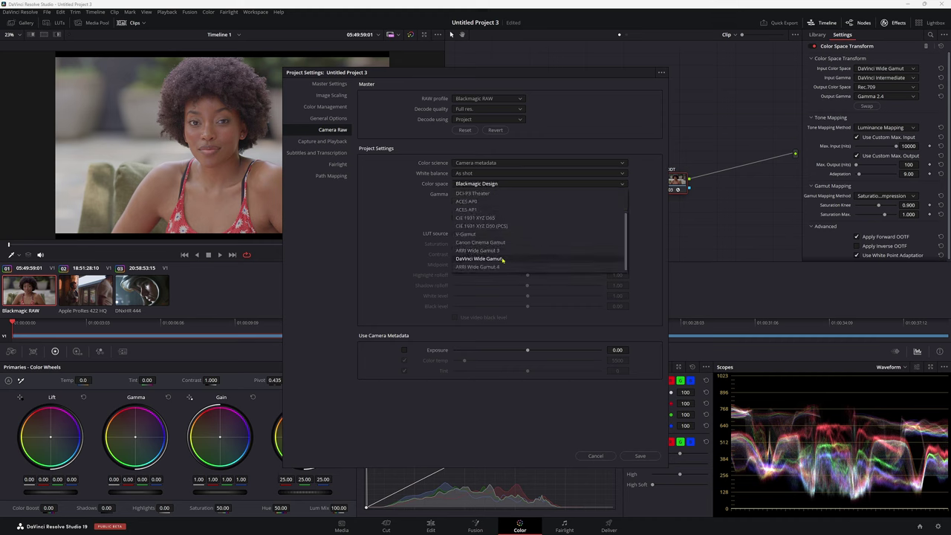
{"action": "left_click", "coordinate": [499, 258]}
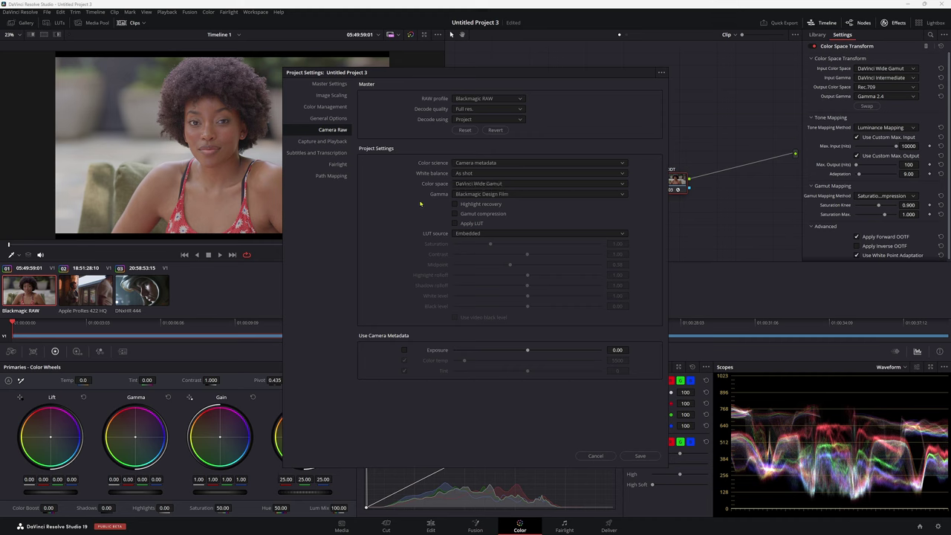
{"action": "left_click", "coordinate": [517, 195]}
{"action": "scroll", "coordinate": [527, 238], "scroll_direction": "down", "scroll_amount": 3}
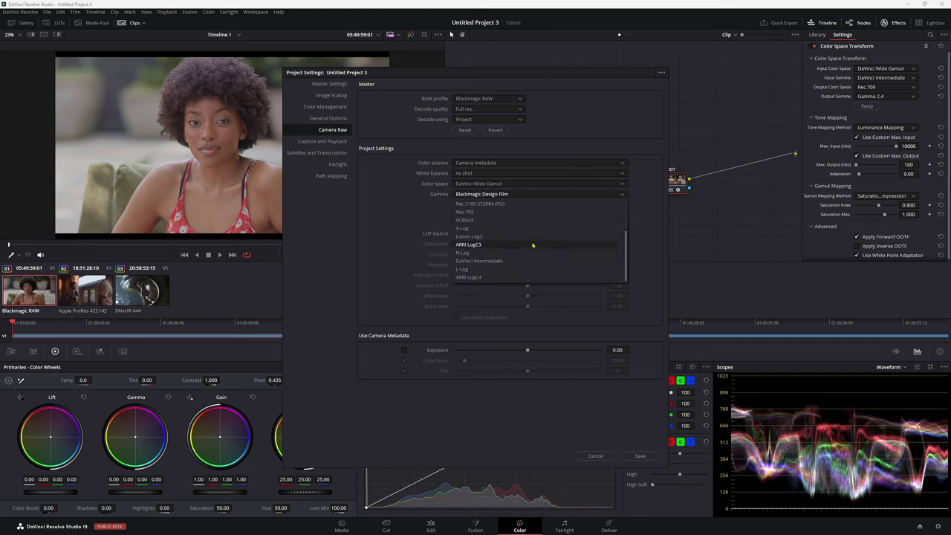
{"action": "left_click", "coordinate": [502, 261]}
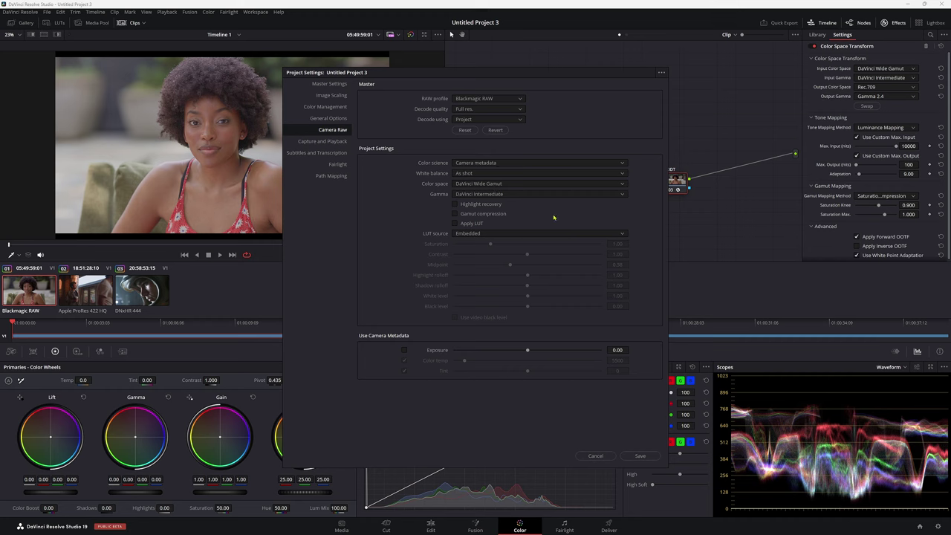
- Leave white balance at As shot and save the Camera Raw settings
{"action": "left_click", "coordinate": [560, 175]}
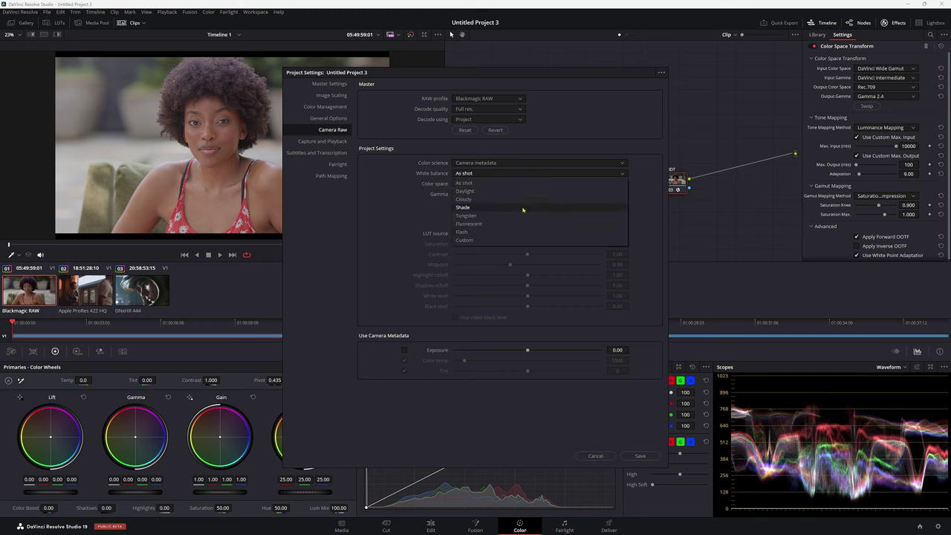
{"action": "left_click", "coordinate": [379, 231]}
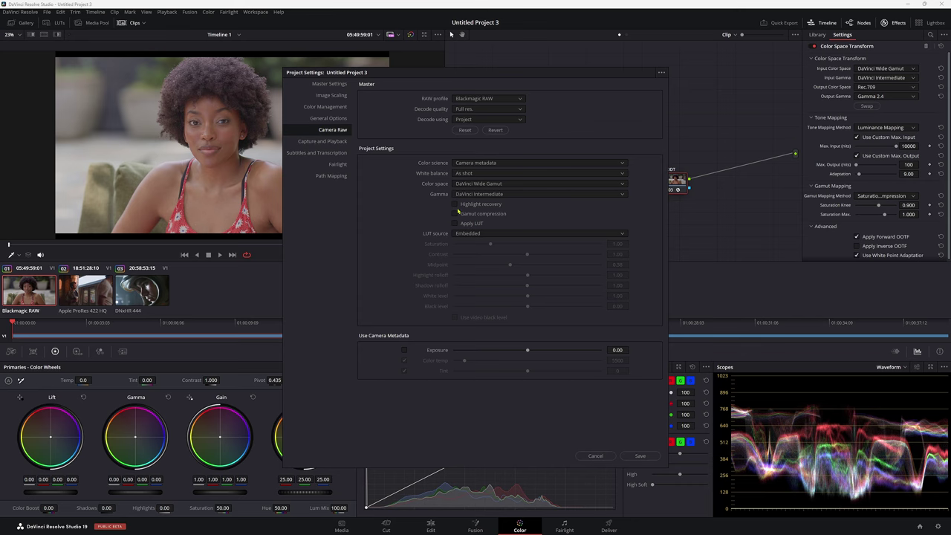
{"action": "left_click_drag", "start_coordinate": [417, 79], "coordinate": [435, 53]}
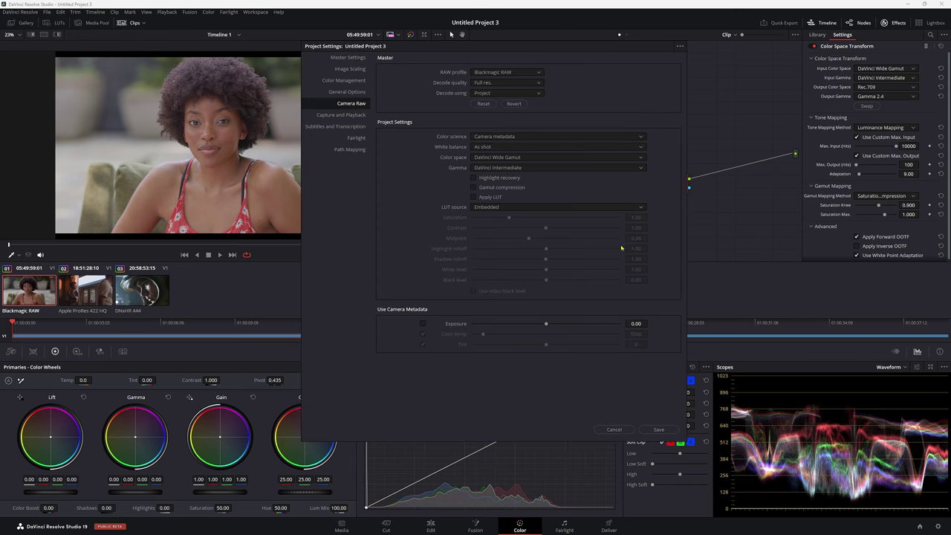
{"action": "left_click", "coordinate": [657, 429]}
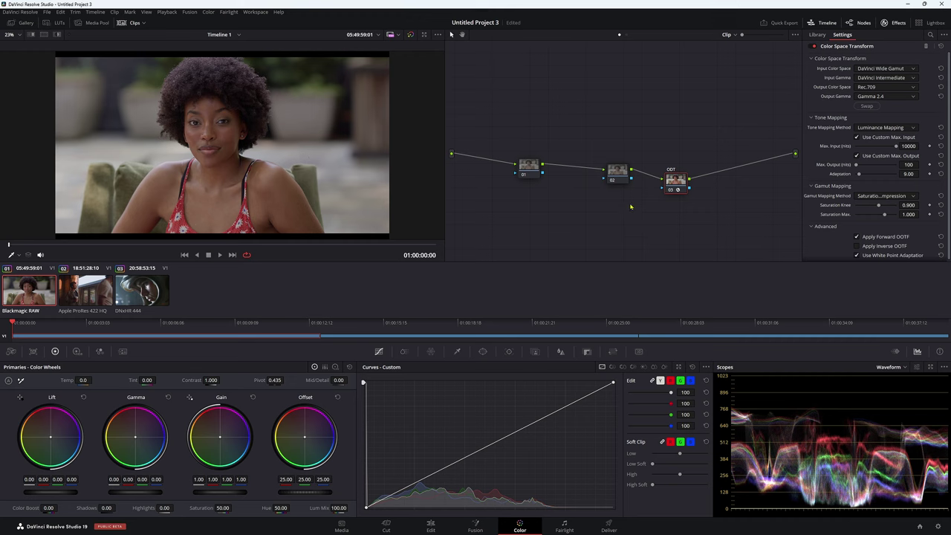
- Move the ODT node, scrub the RAW clip forward, and select the Apple ProRes 422 HQ clip
{"action": "left_click_drag", "start_coordinate": [675, 179], "coordinate": [694, 164]}
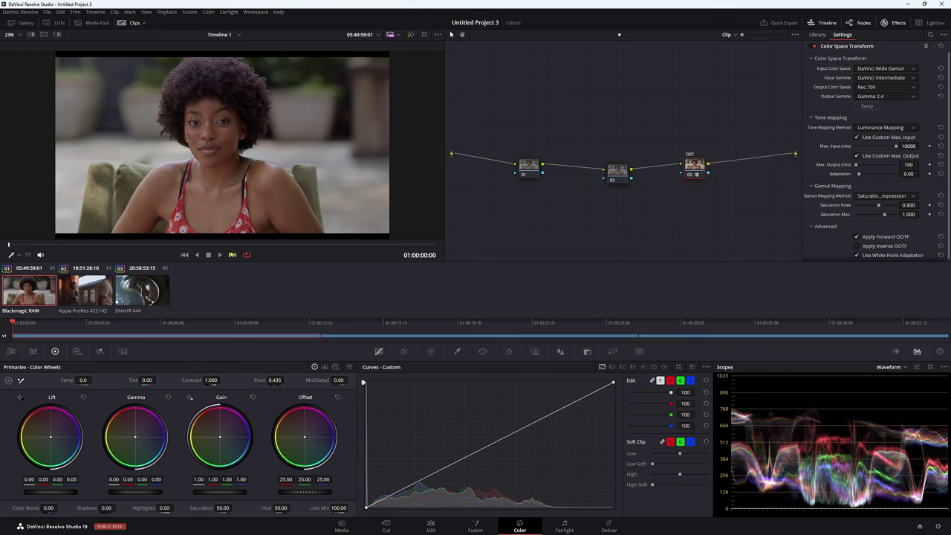
{"action": "left_click_drag", "start_coordinate": [30, 245], "coordinate": [67, 247]}
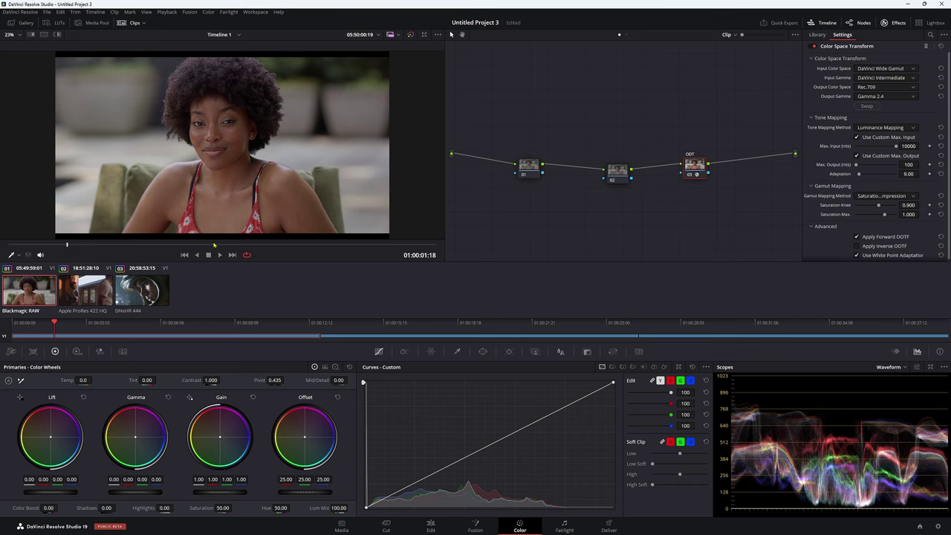
{"action": "left_click", "coordinate": [102, 298]}
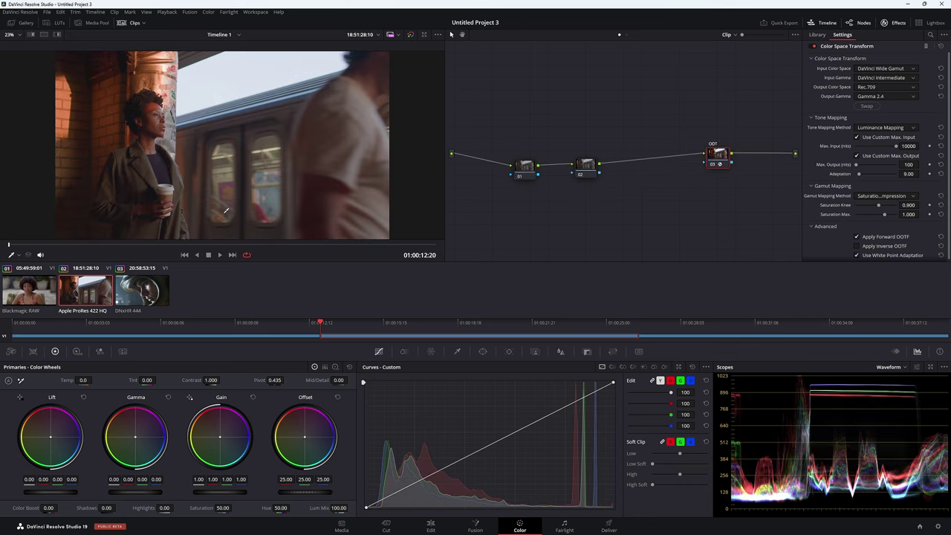
- Return to the ProRes clip and move its ODT node lower in the graph
{"action": "left_click", "coordinate": [157, 295]}
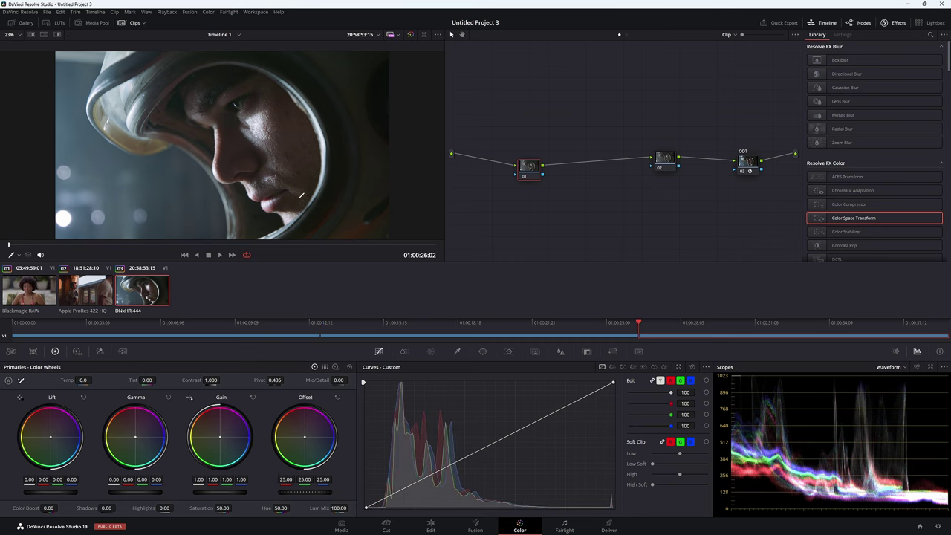
{"action": "key", "text": "Up"}
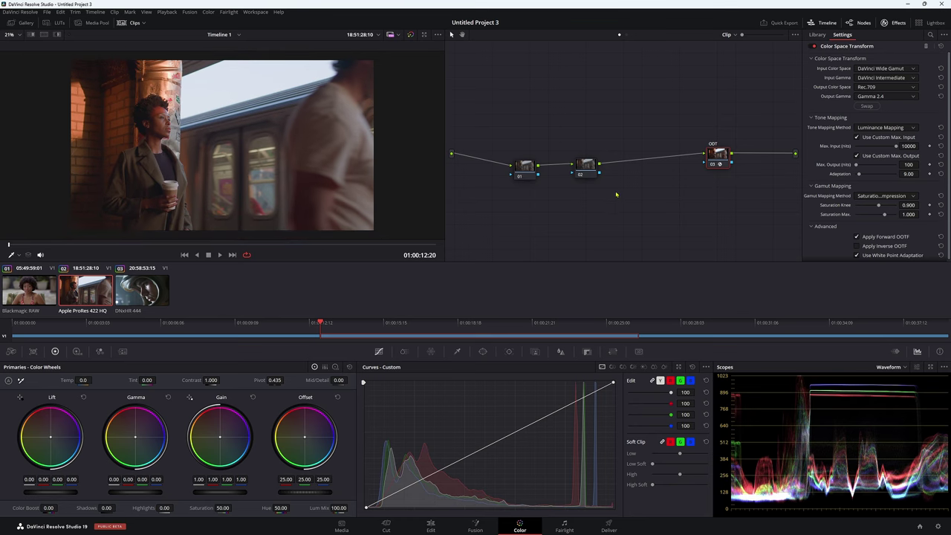
{"action": "left_click", "coordinate": [529, 183]}
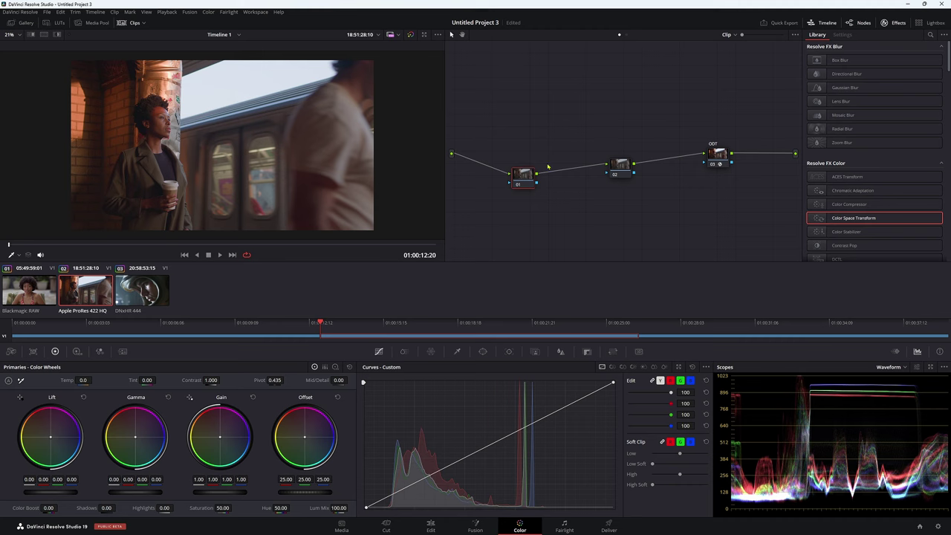
{"action": "left_click", "coordinate": [718, 156]}
{"action": "left_click_drag", "start_coordinate": [719, 157], "coordinate": [721, 183]}
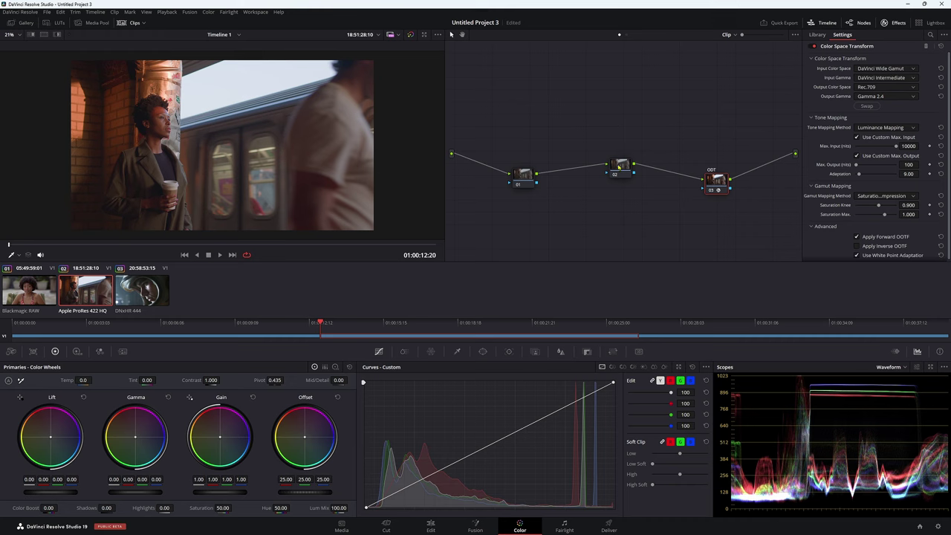
- Reposition node 01 and apply Color Space Transform to it
{"action": "mouse_move", "coordinate": [615, 170]}
{"action": "left_mouse_down"}
{"action": "mouse_move", "coordinate": [612, 157]}
{"action": "mouse_move", "coordinate": [610, 166]}
{"action": "left_mouse_up"}
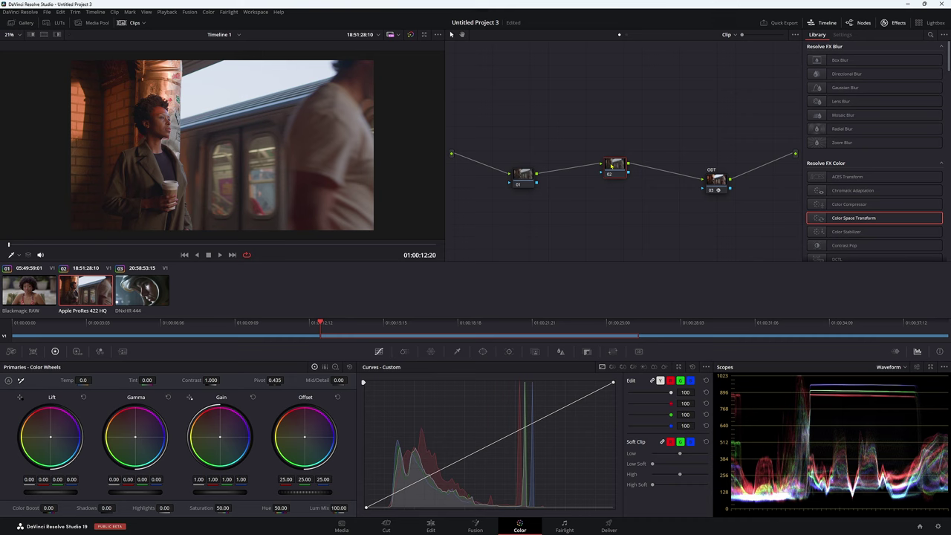
{"action": "left_click_drag", "start_coordinate": [520, 179], "coordinate": [524, 167]}
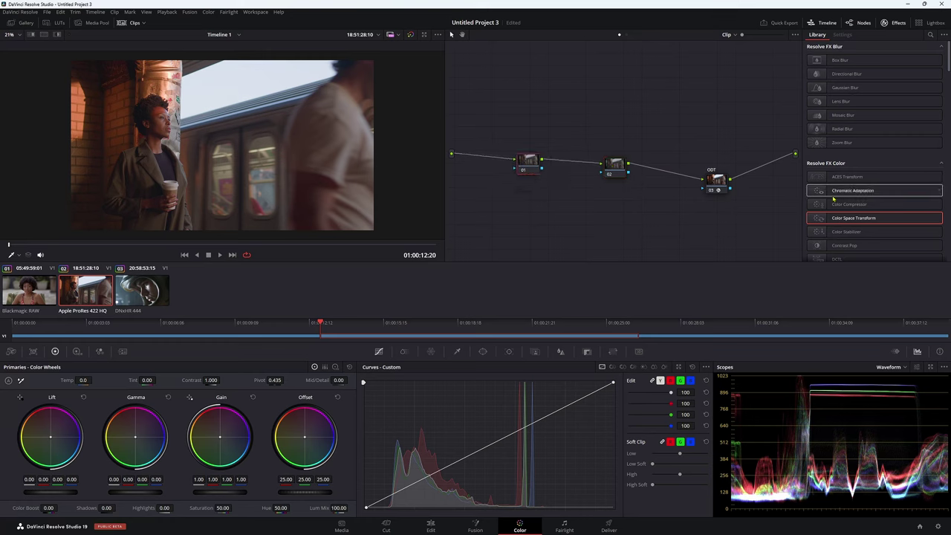
{"action": "left_click_drag", "start_coordinate": [869, 218], "coordinate": [529, 165]}
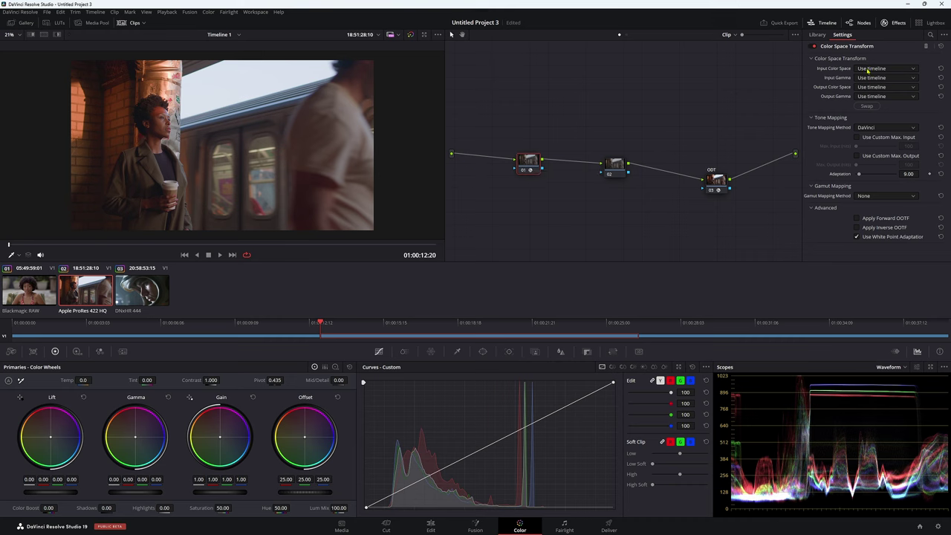
- Set CST input to Blackmagic Wide Gamut Gen 4/5, Pocket 6K Film Gen 4 gamma, tone mapping None
{"action": "left_click", "coordinate": [867, 71]}
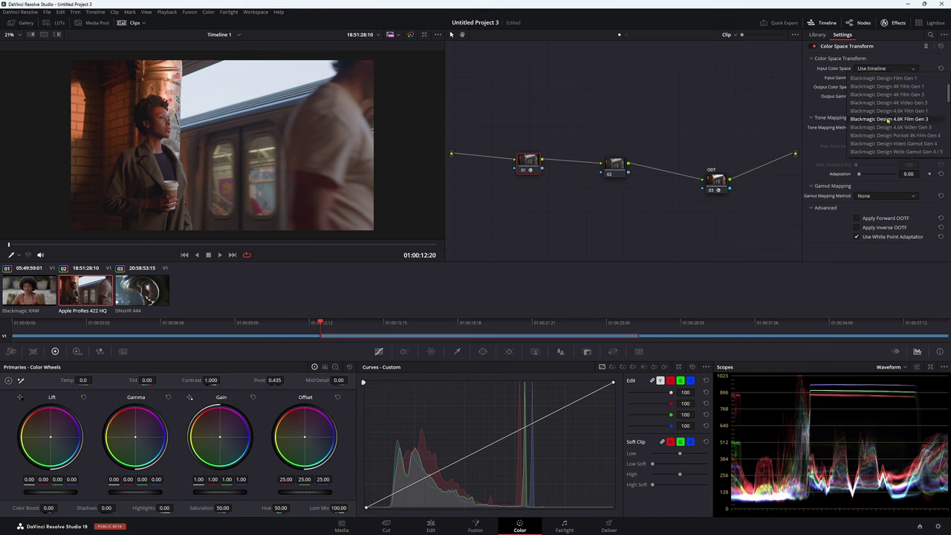
{"action": "scroll", "coordinate": [881, 122], "scroll_direction": "down", "scroll_amount": 2}
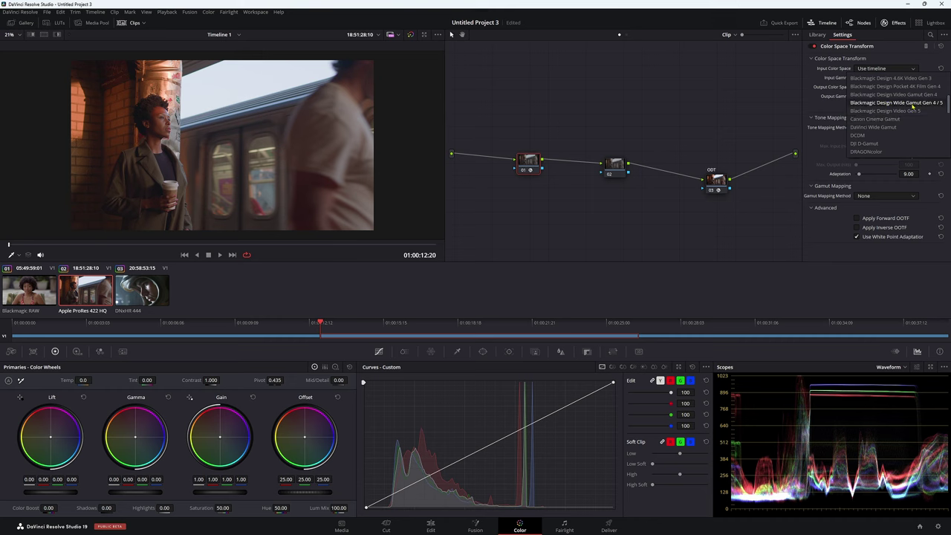
{"action": "left_click", "coordinate": [912, 104]}
{"action": "left_click", "coordinate": [882, 79]}
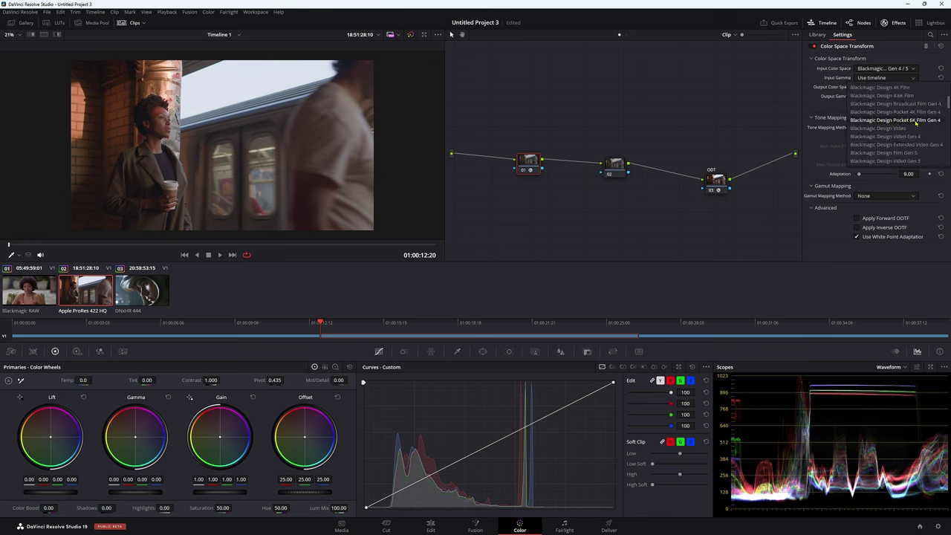
{"action": "left_click", "coordinate": [927, 120]}
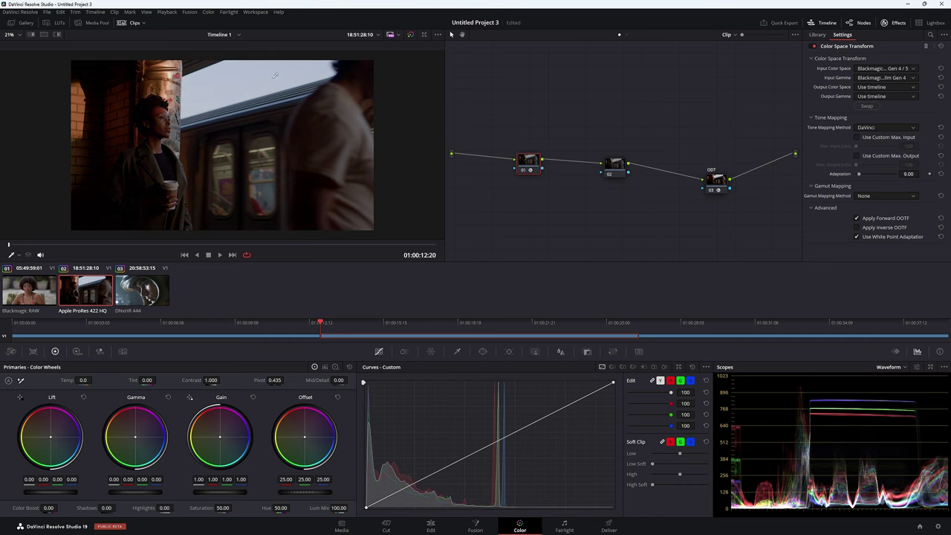
{"action": "left_click", "coordinate": [869, 128]}
{"action": "left_click", "coordinate": [872, 136]}
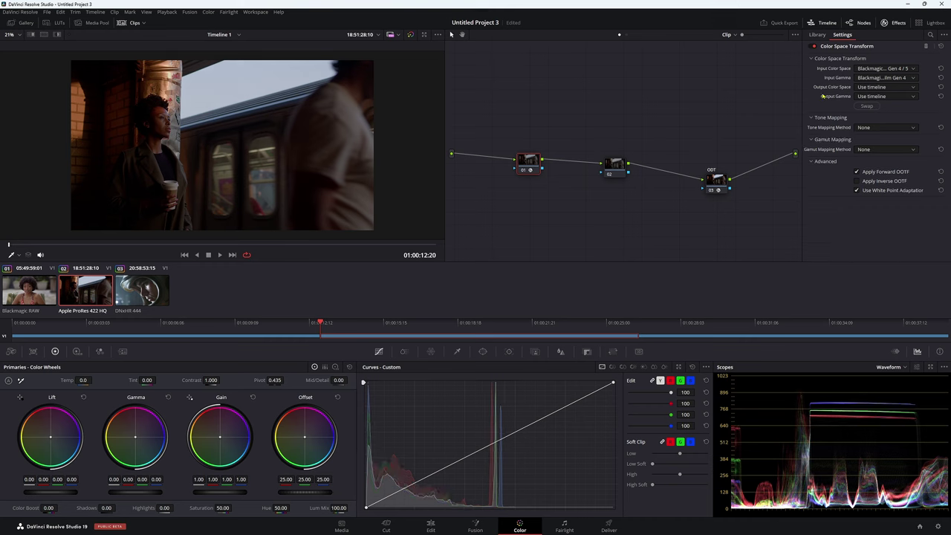
- Set CST output to DaVinci Wide Gamut with DaVinci Intermediate gamma
{"action": "left_click", "coordinate": [864, 89]}
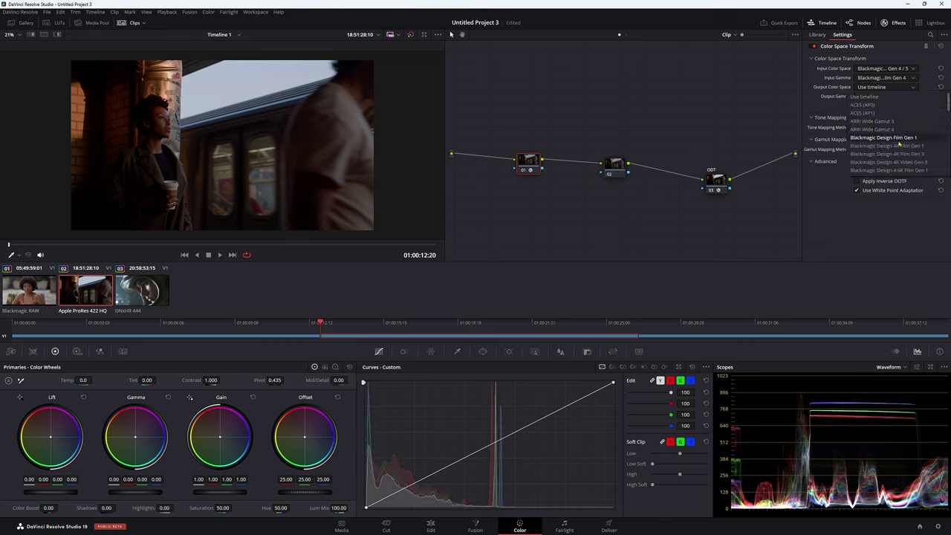
{"action": "scroll", "coordinate": [898, 144], "scroll_direction": "down", "scroll_amount": 3}
{"action": "left_click", "coordinate": [883, 170]}
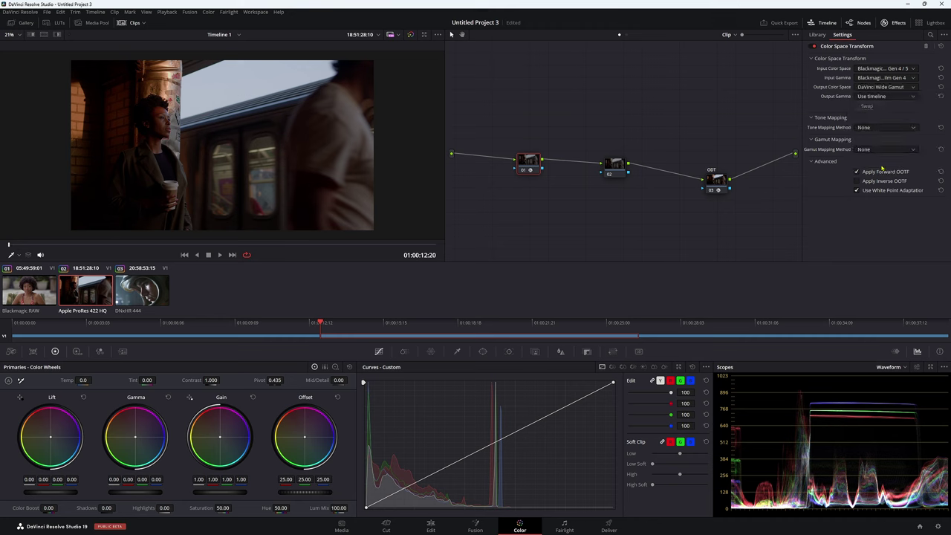
{"action": "left_click", "coordinate": [872, 96]}
{"action": "scroll", "coordinate": [884, 134], "scroll_direction": "down", "scroll_amount": 2}
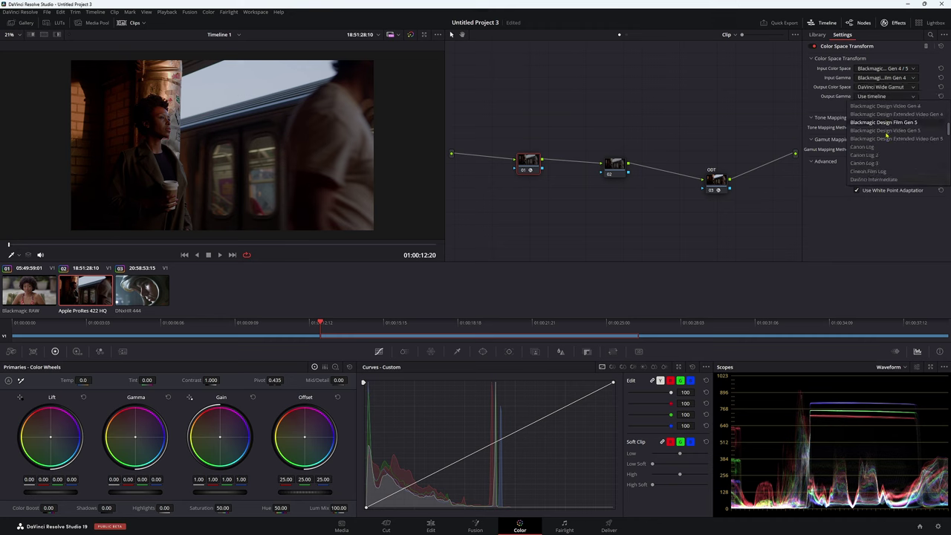
{"action": "left_click", "coordinate": [871, 181]}
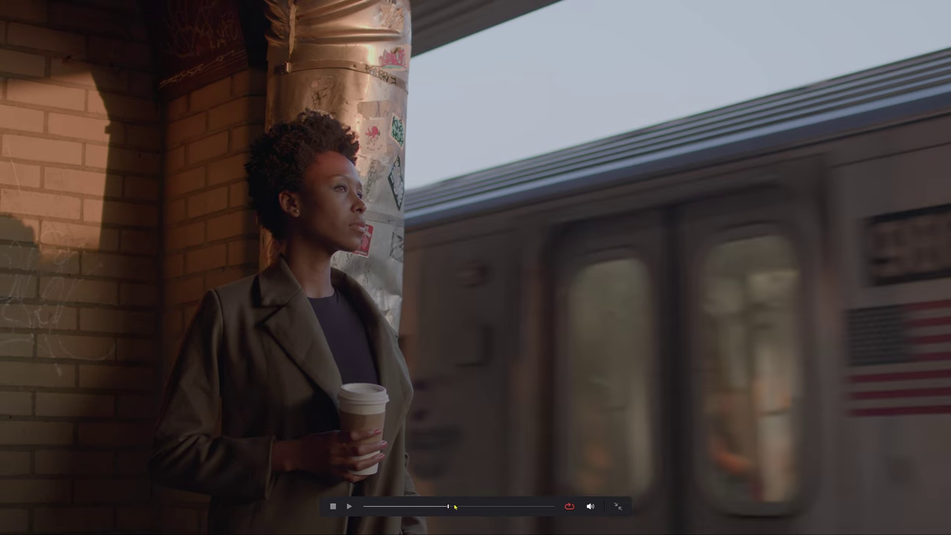
{"action": "key", "text": "Escape"}
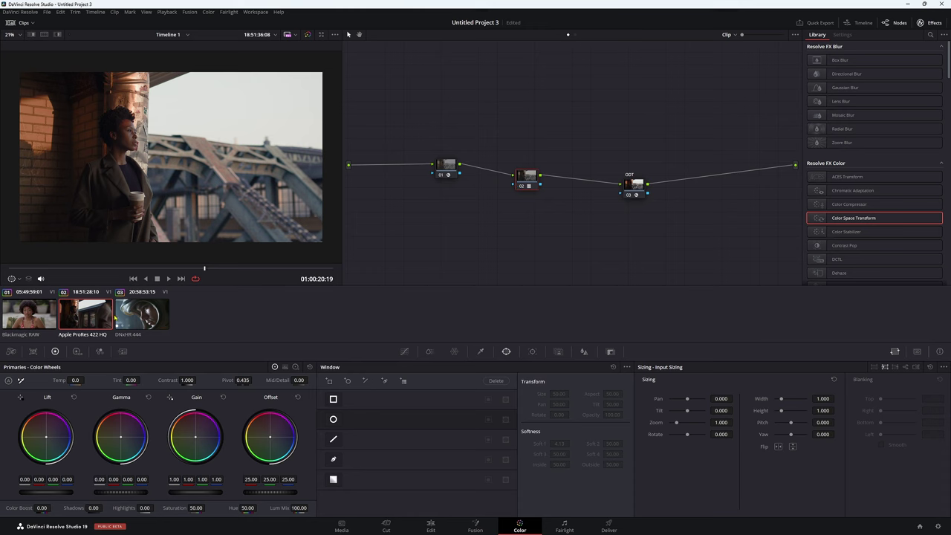
- Switch to the DNxHR 444 clip and keep node 01's Gen 4 input gamma
{"action": "key", "text": "Down"}
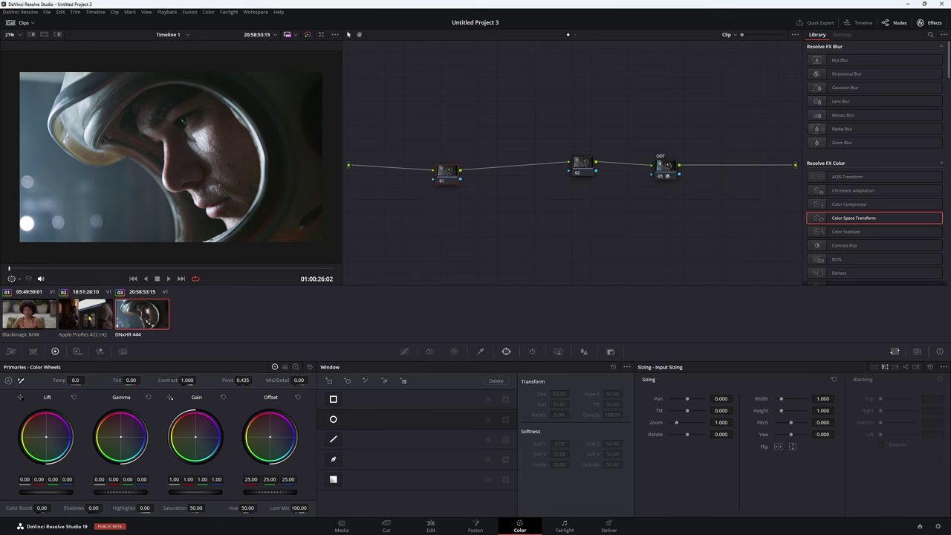
{"action": "left_click", "coordinate": [583, 165]}
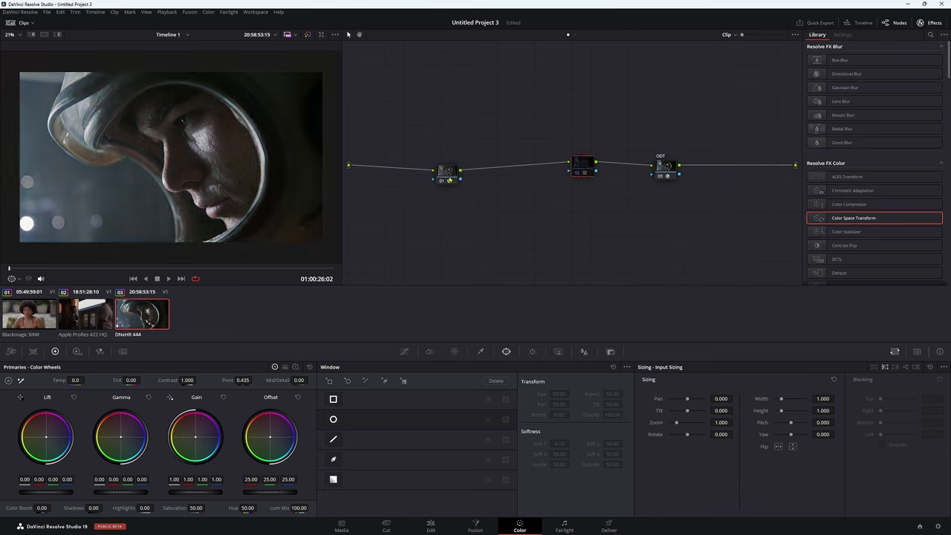
{"action": "left_click_drag", "start_coordinate": [452, 174], "coordinate": [458, 199]}
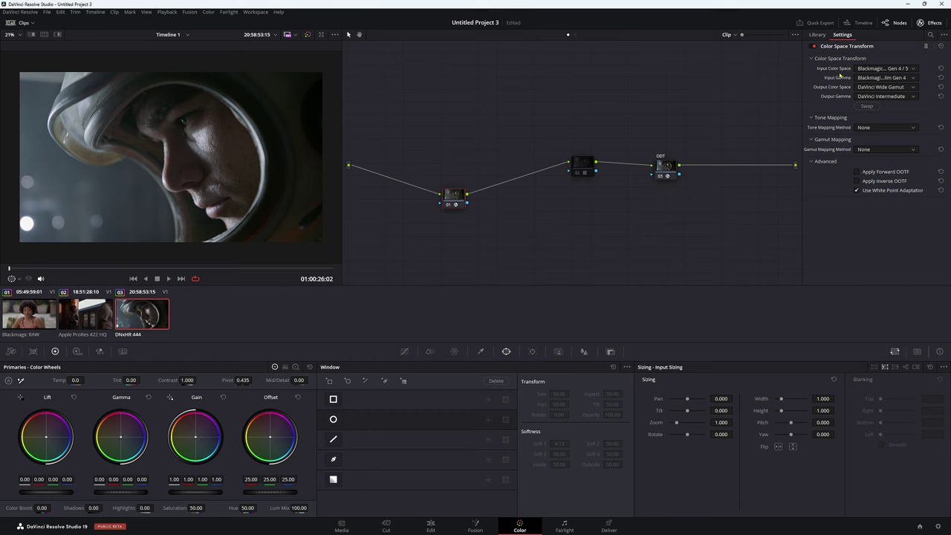
{"action": "left_click", "coordinate": [882, 77]}
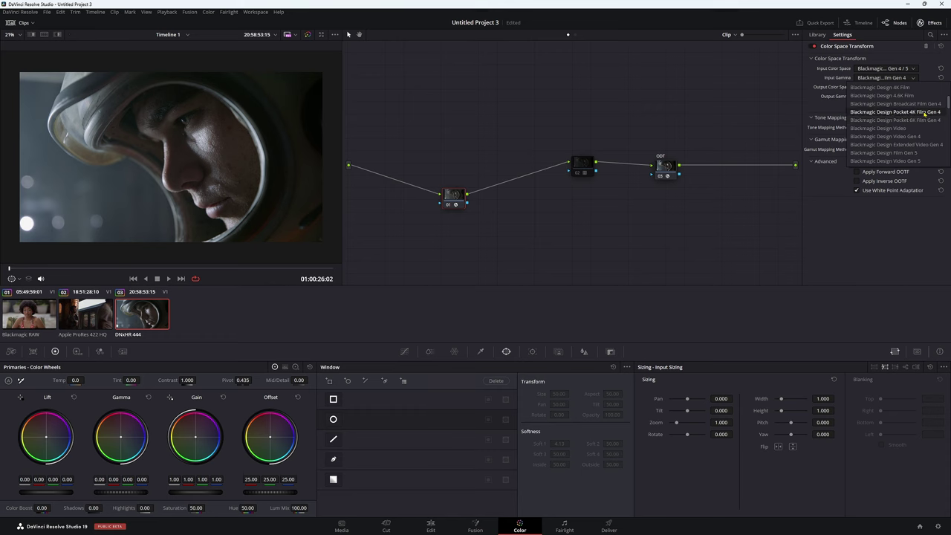
{"action": "left_click", "coordinate": [924, 112]}
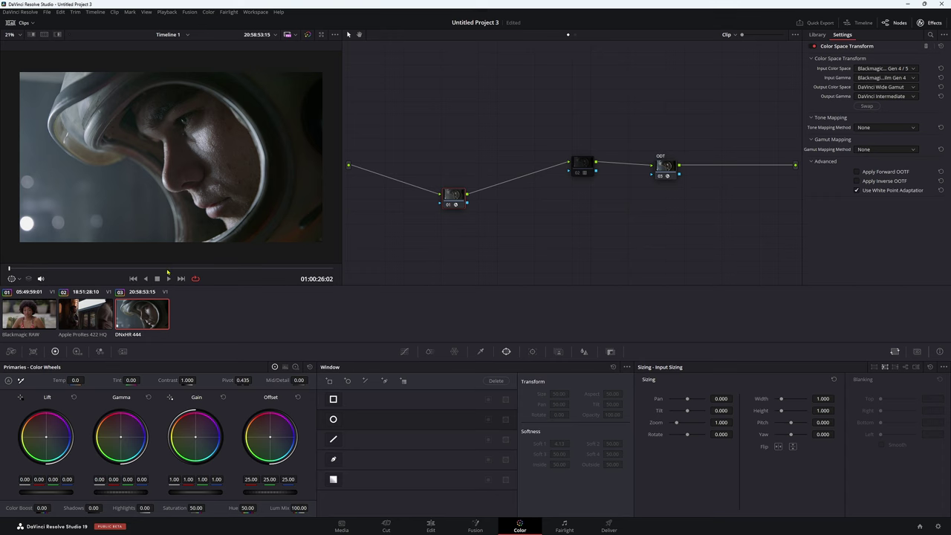
{"action": "left_click_drag", "start_coordinate": [167, 268], "coordinate": [123, 268]}
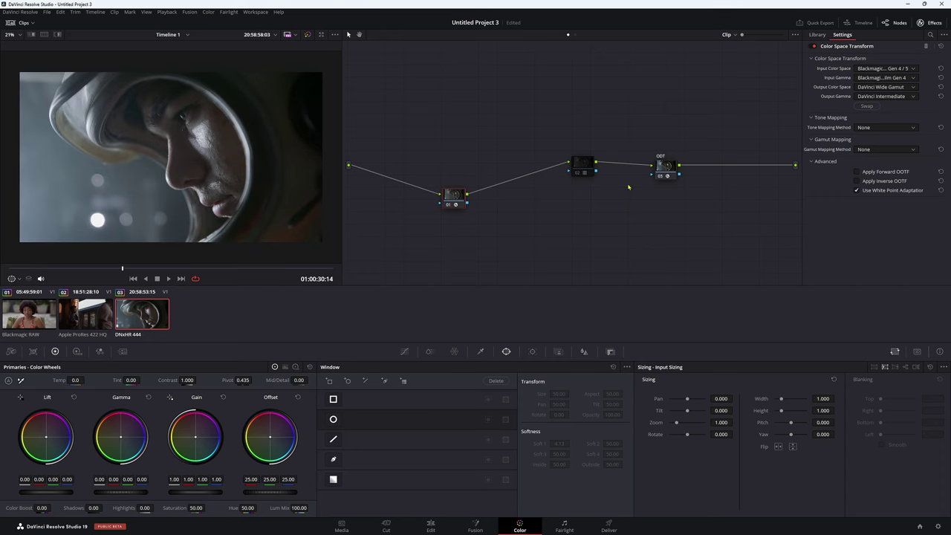
- Try Film Gen 5 input gamma, compare frames, then restore Gen 4
{"action": "left_click", "coordinate": [881, 86]}
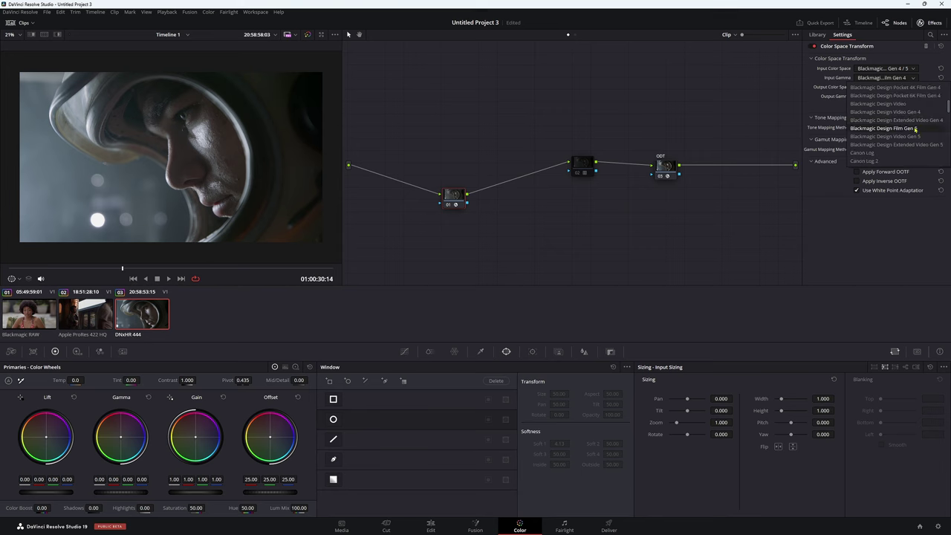
{"action": "left_click", "coordinate": [915, 129]}
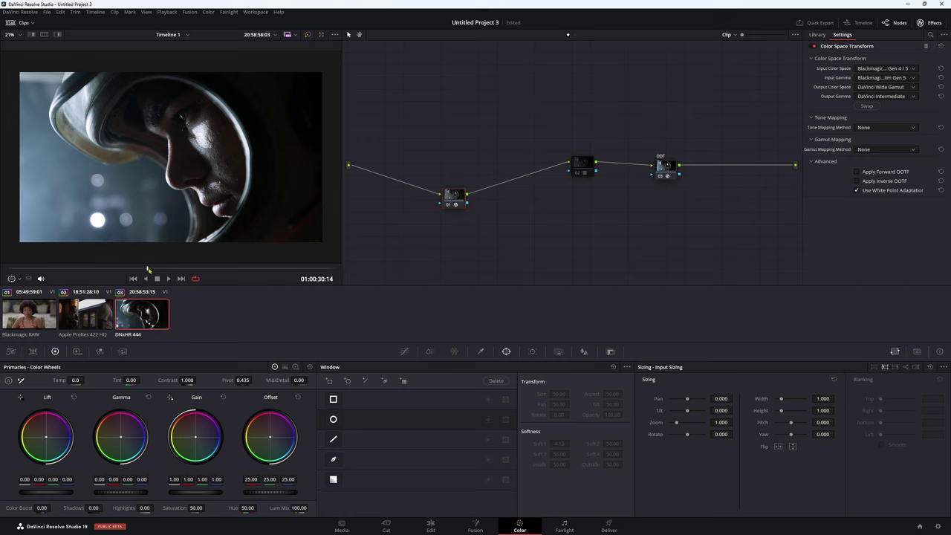
{"action": "left_click_drag", "start_coordinate": [144, 268], "coordinate": [85, 268]}
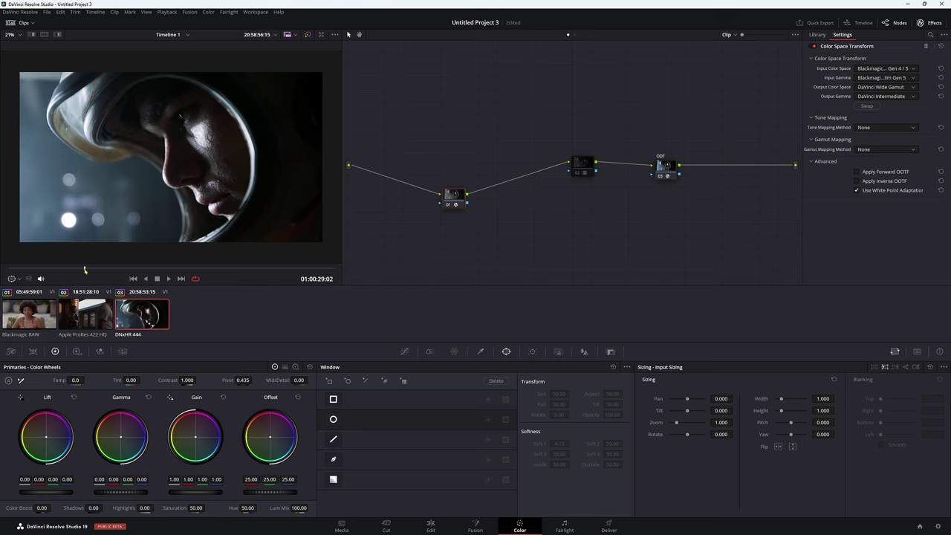
{"action": "left_click", "coordinate": [883, 87]}
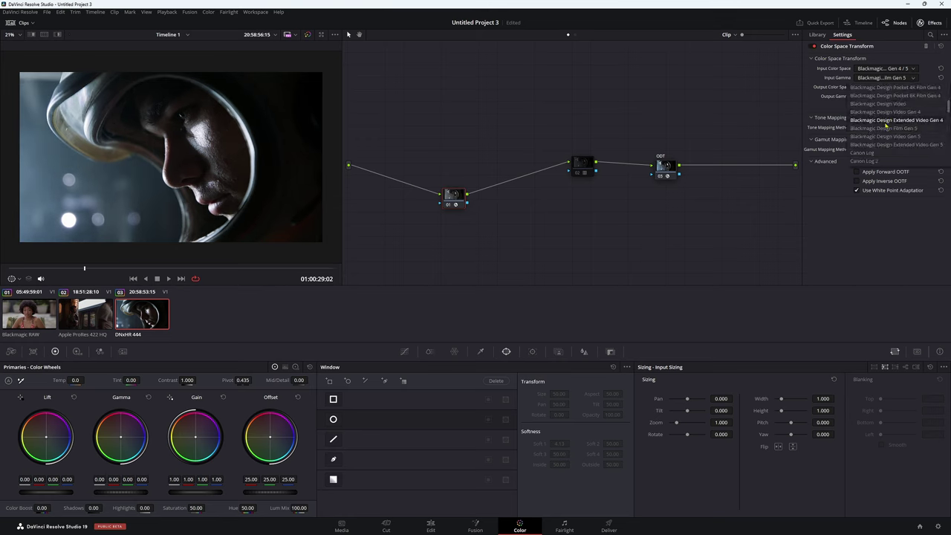
{"action": "key", "text": "Escape"}
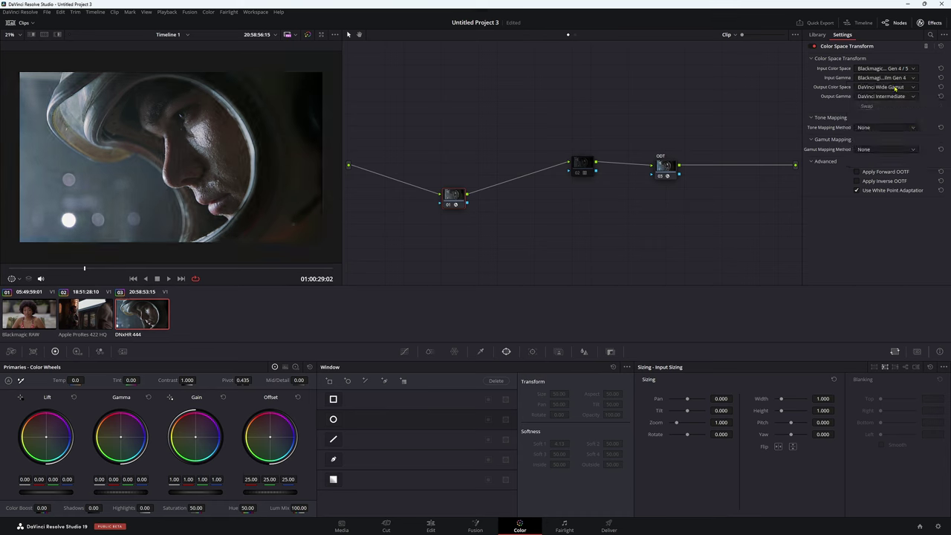
{"action": "mouse_move", "coordinate": [84, 268]}
{"action": "left_mouse_down"}
{"action": "mouse_move", "coordinate": [180, 269]}
{"action": "mouse_move", "coordinate": [82, 270]}
{"action": "left_mouse_up"}
- Move node 02 lower and play the DNxHR clip to review the conversion
{"action": "left_click", "coordinate": [817, 34]}
{"action": "left_click_drag", "start_coordinate": [590, 167], "coordinate": [585, 187]}
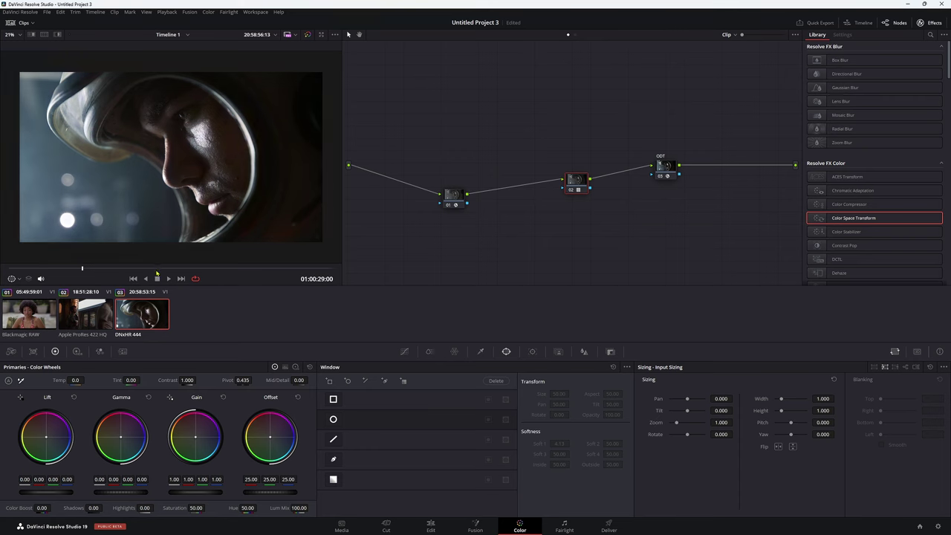
{"action": "key", "text": "space"}
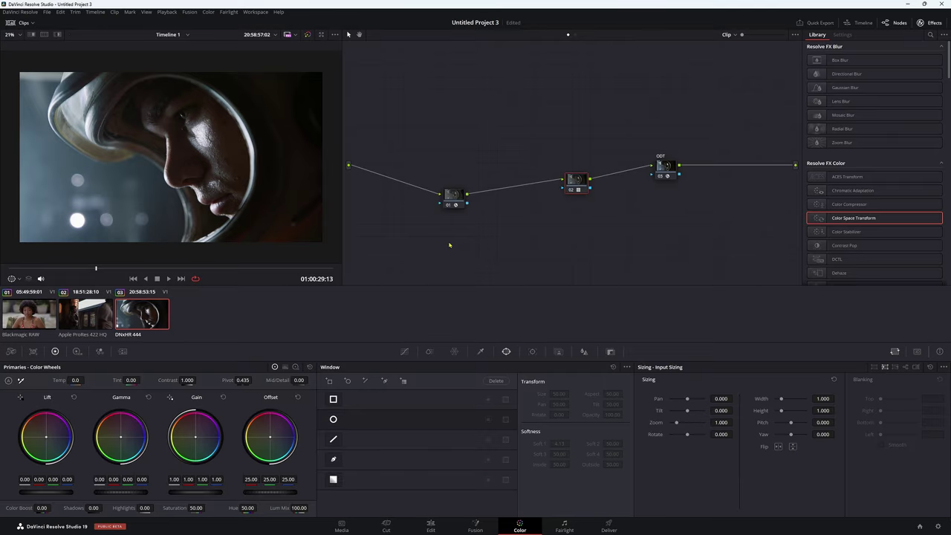
- Line up ProRes nodes 01 and 02 level, ahead of the ODT node, then scrub the clip to preview
{"action": "key", "text": "Up"}
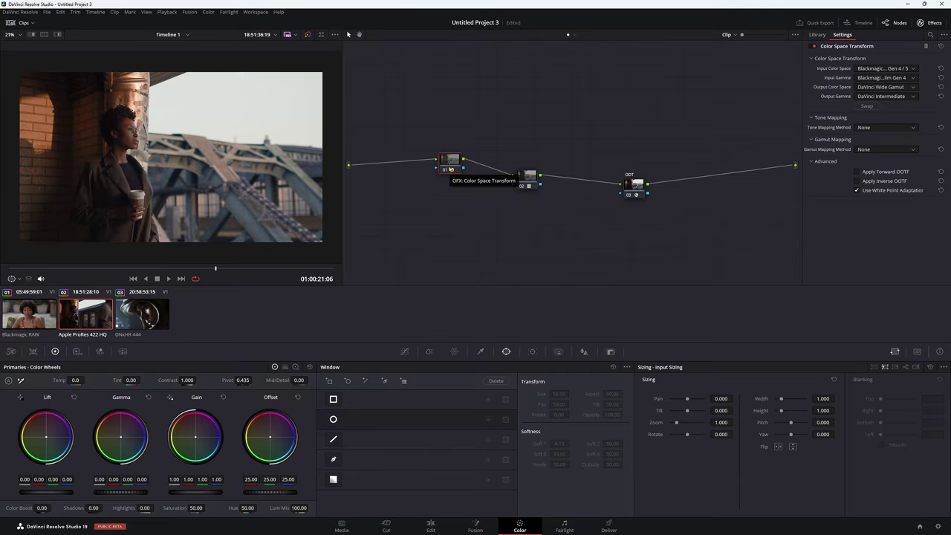
{"action": "left_click_drag", "start_coordinate": [450, 169], "coordinate": [452, 173]}
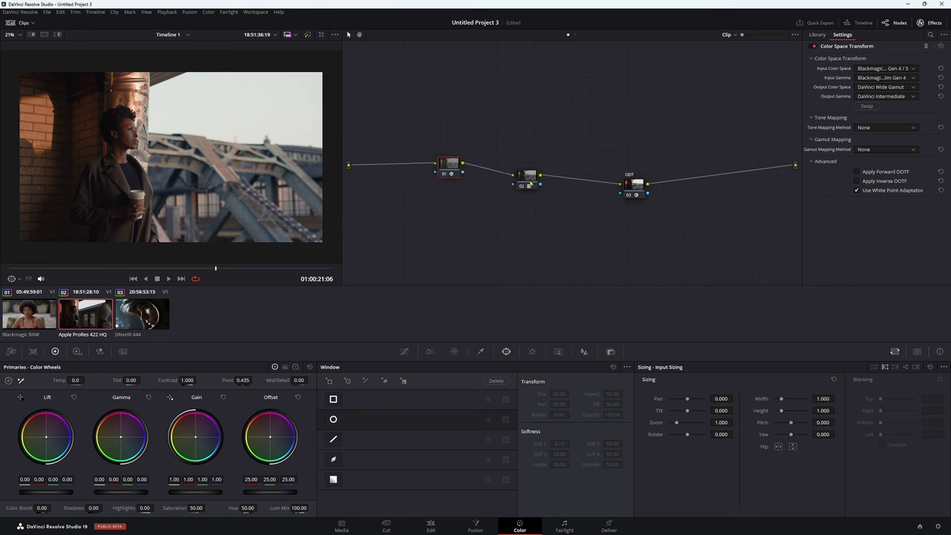
{"action": "left_click_drag", "start_coordinate": [530, 181], "coordinate": [554, 168]}
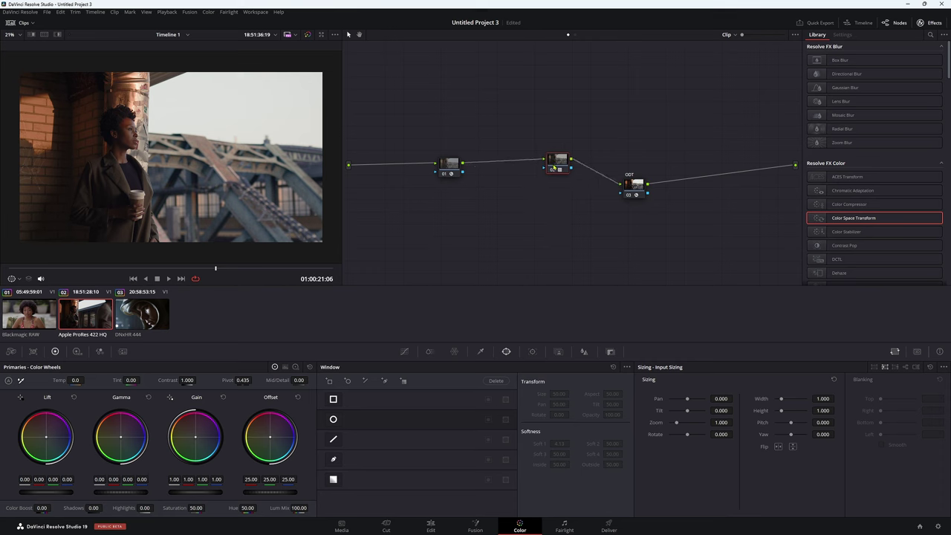
{"action": "mouse_move", "coordinate": [553, 169]}
{"action": "left_mouse_down"}
{"action": "mouse_move", "coordinate": [550, 177]}
{"action": "mouse_move", "coordinate": [543, 159]}
{"action": "left_mouse_up"}
{"action": "mouse_move", "coordinate": [449, 167]}
{"action": "left_mouse_down"}
{"action": "mouse_move", "coordinate": [435, 128]}
{"action": "mouse_move", "coordinate": [438, 161]}
{"action": "left_mouse_up"}
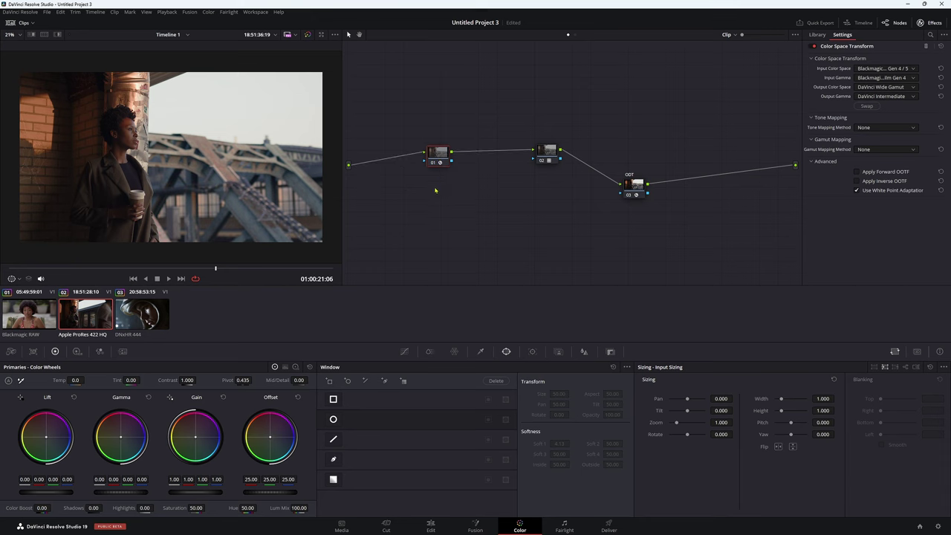
{"action": "left_click_drag", "start_coordinate": [237, 270], "coordinate": [263, 269]}
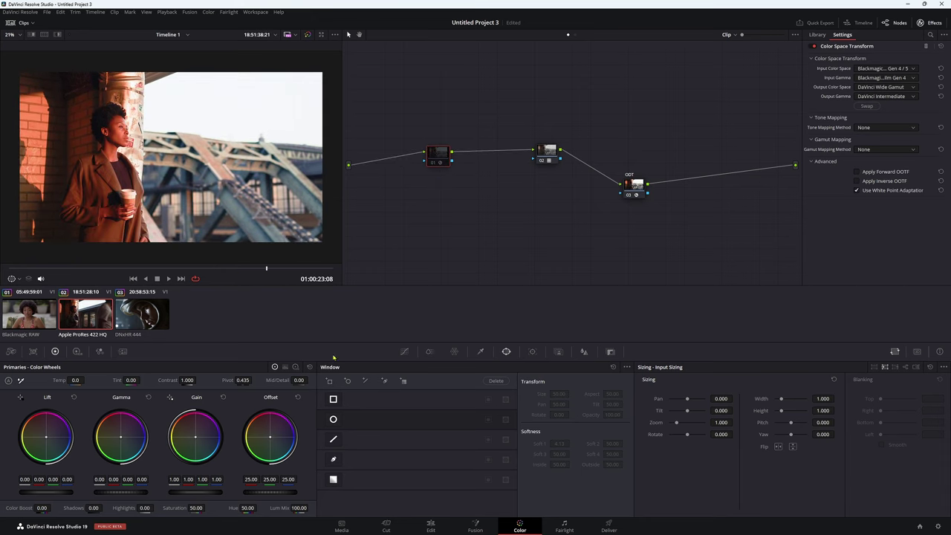